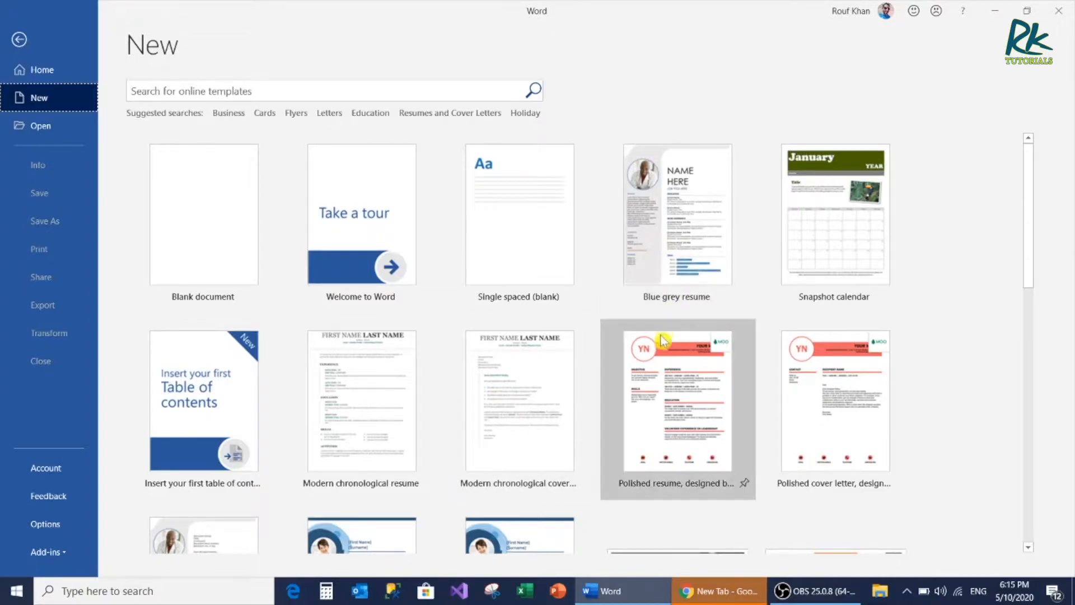
Preview the "Polished resume, designed by MOO" template, close the preview and create a blank document instead
click(656, 375)
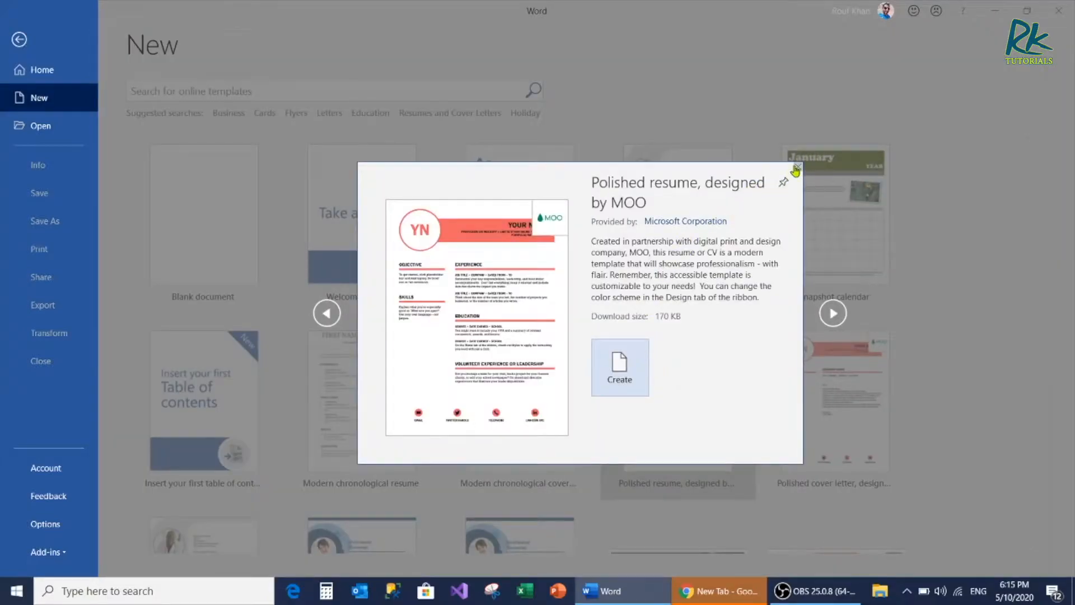
click(795, 171)
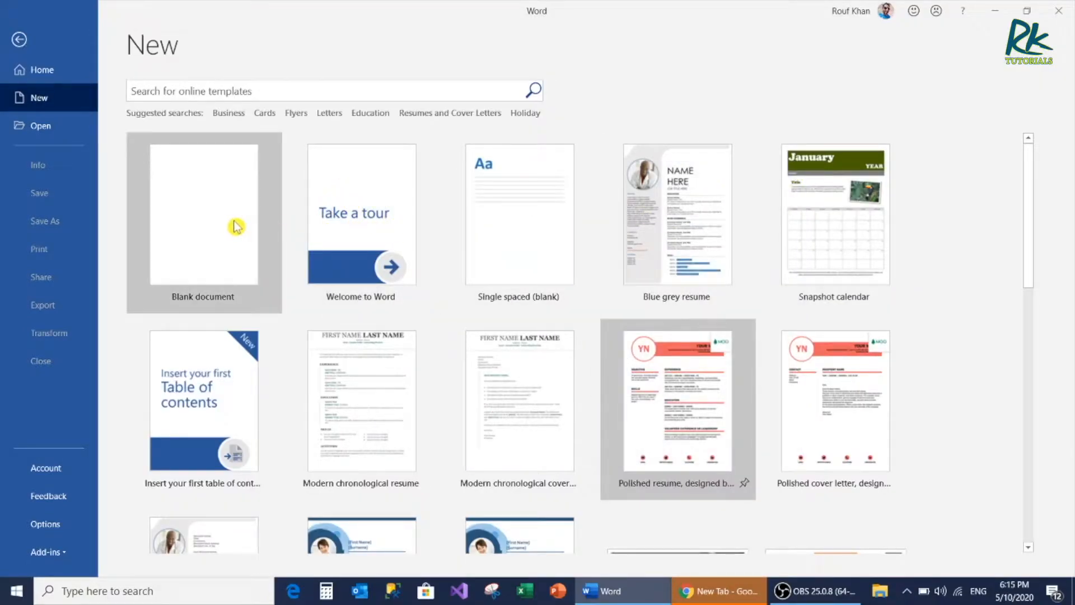
click(205, 219)
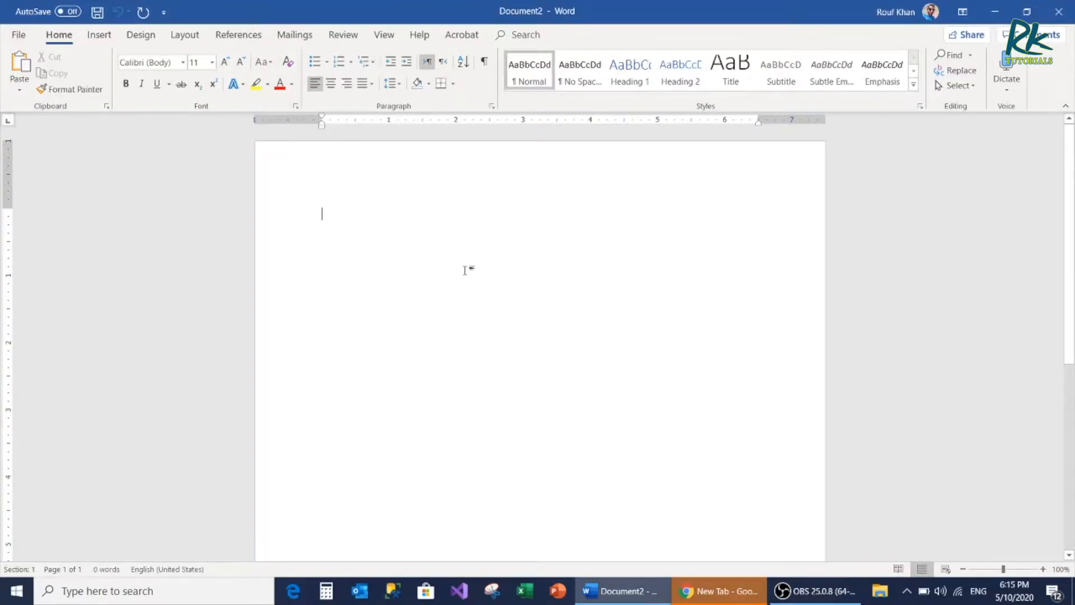
Write "This is my first file" as the first line of the blank document
text(Is is )
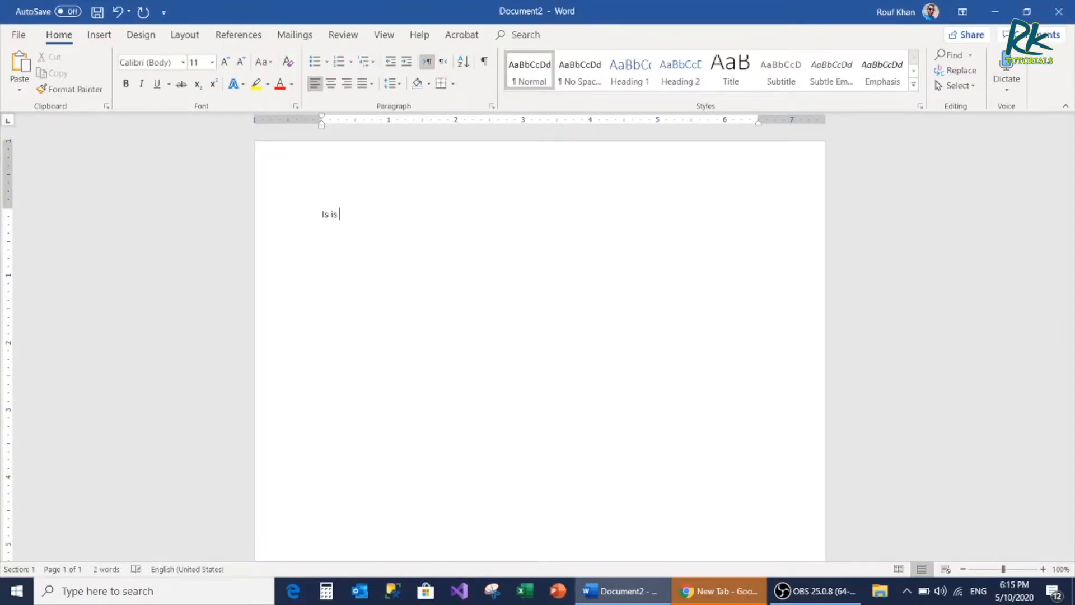
text(m)
key(BackSpace)
key(BackSpace)
key(BackSpace)
key(BackSpace)
key(BackSpace)
key(BackSpace)
key(BackSpace)
text(This m)
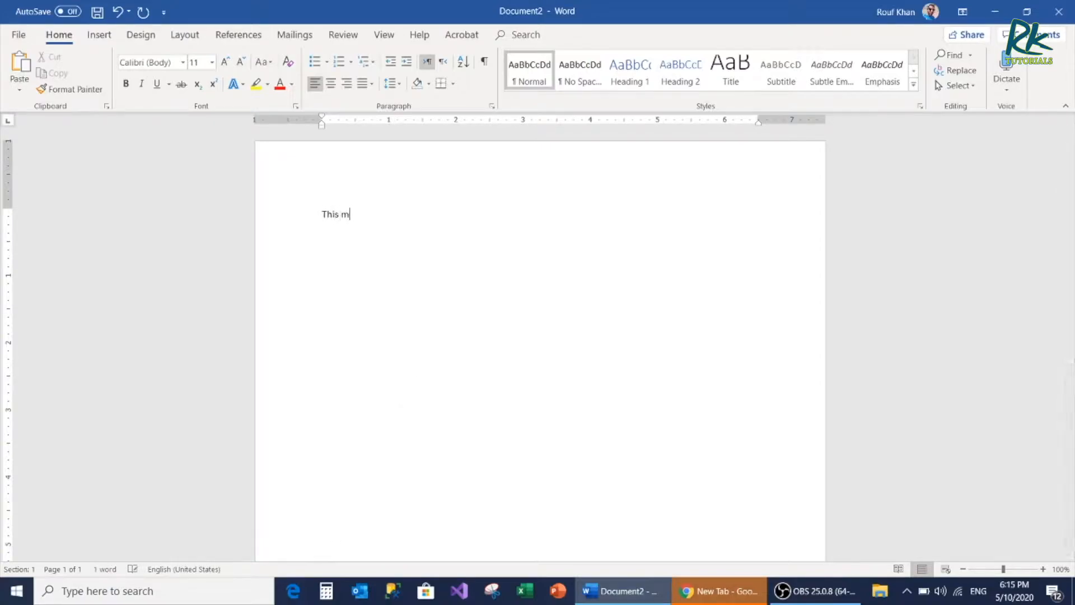
key(BackSpace)
text(is my fi)
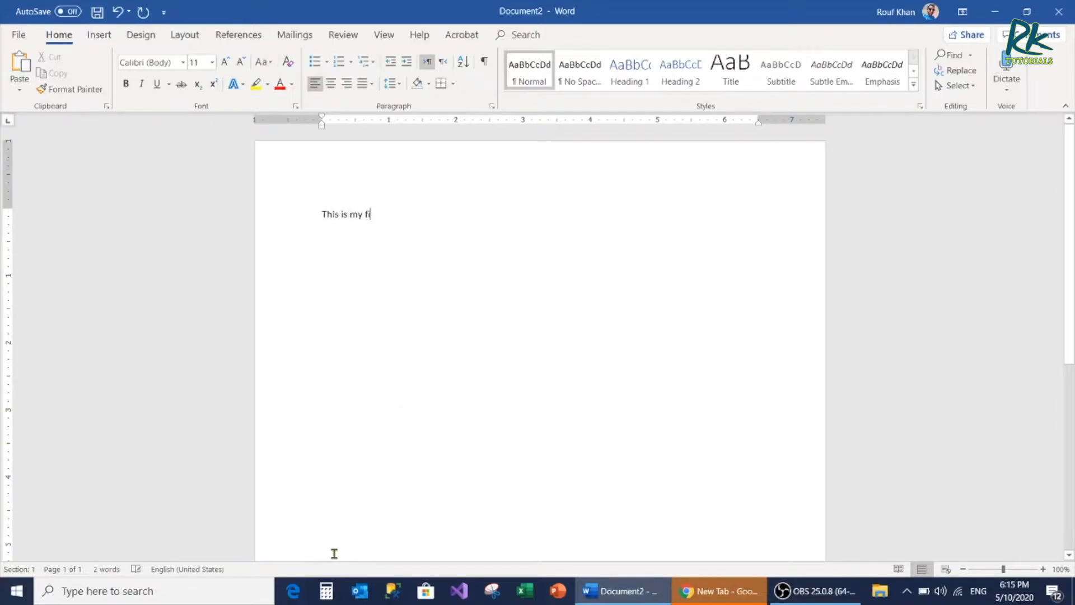
text(rst file)
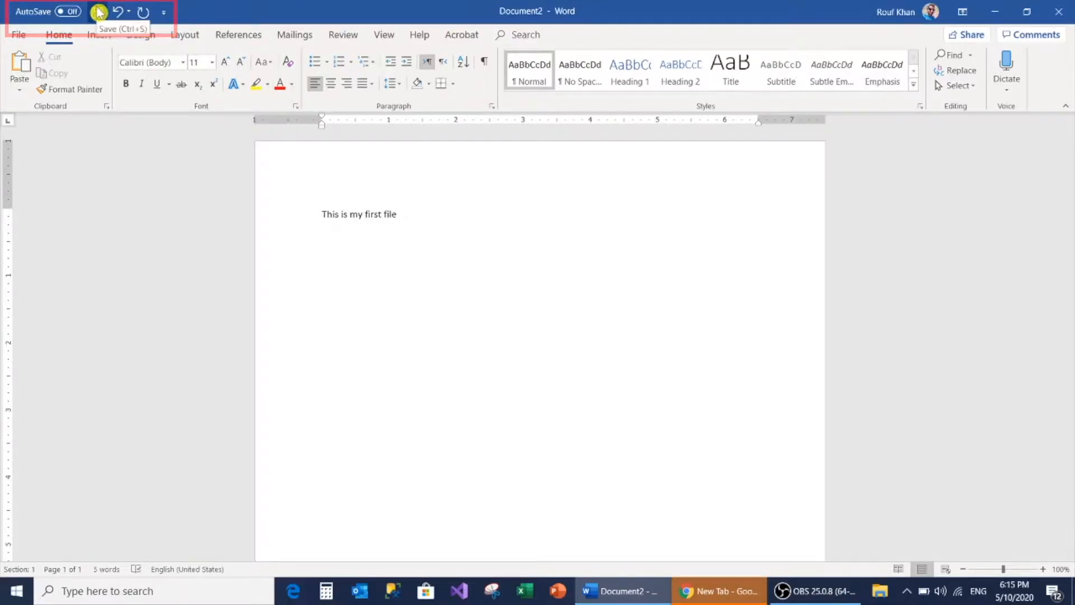
Start saving the new document and enter MyFirstTestFileV1 as its file name
click(19, 37)
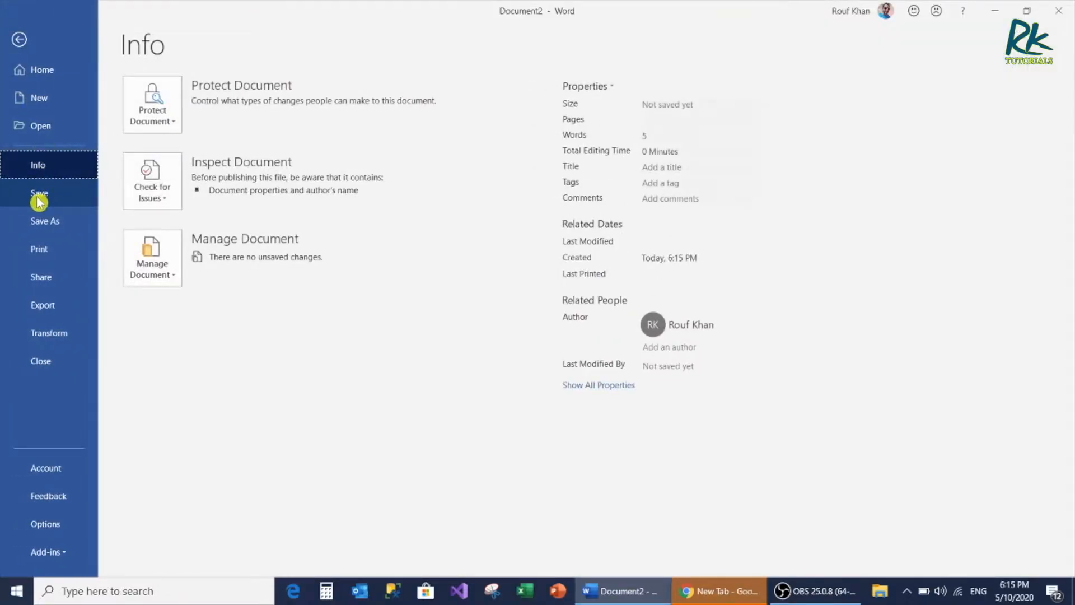
click(19, 40)
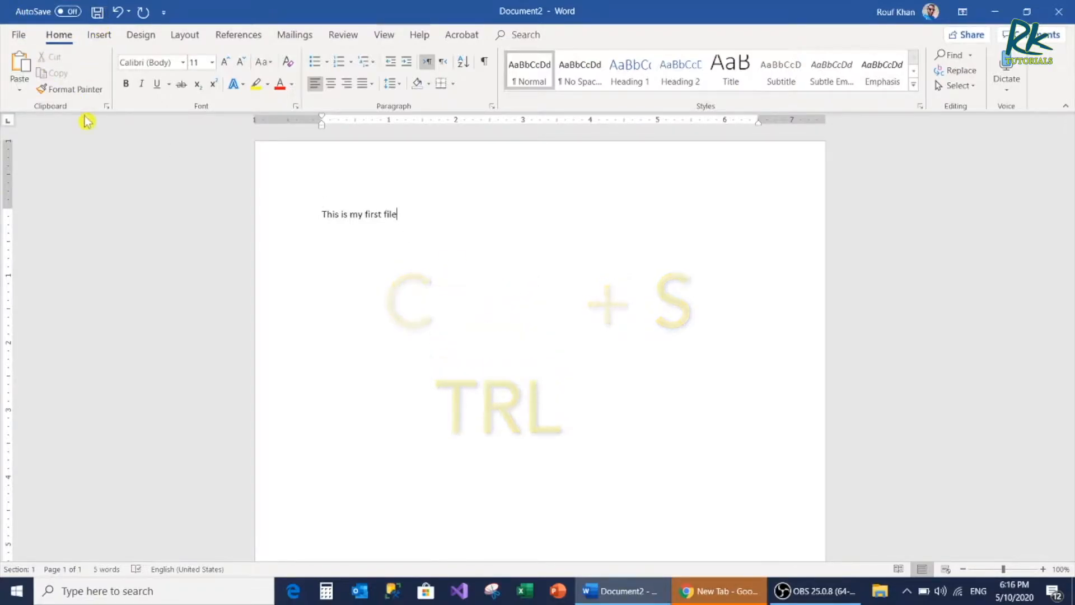
click(98, 13)
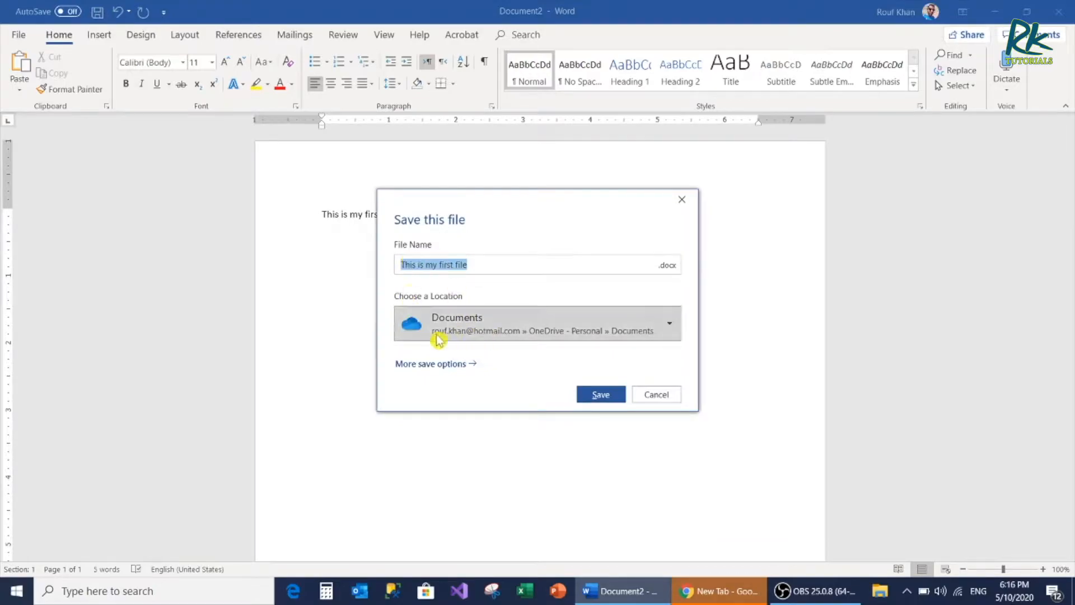
click(484, 263)
drag(485, 264, 355, 269)
text(My)
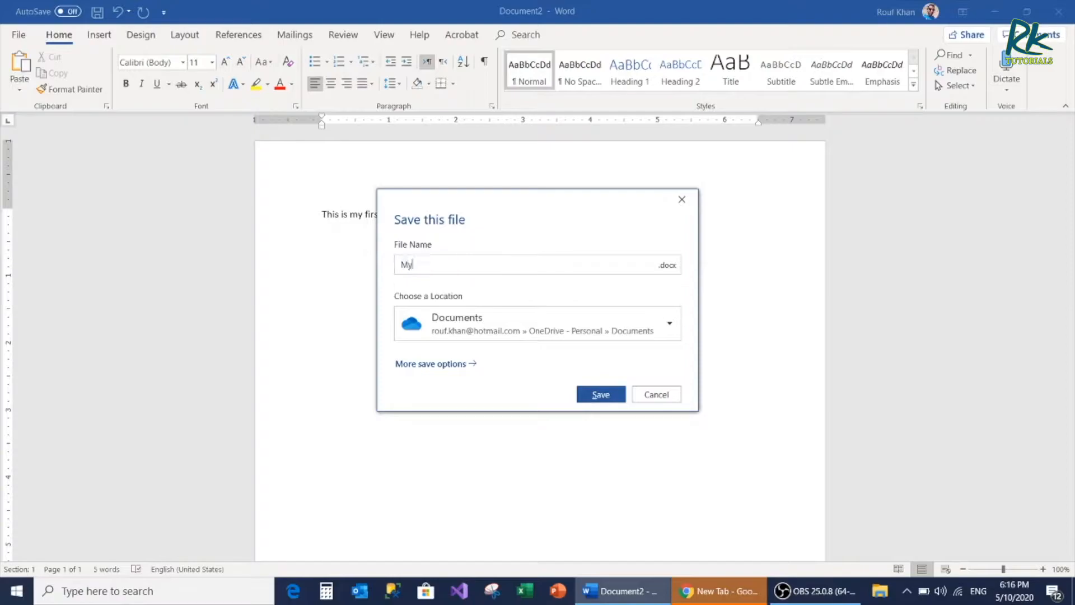
text(FirstTestFile)
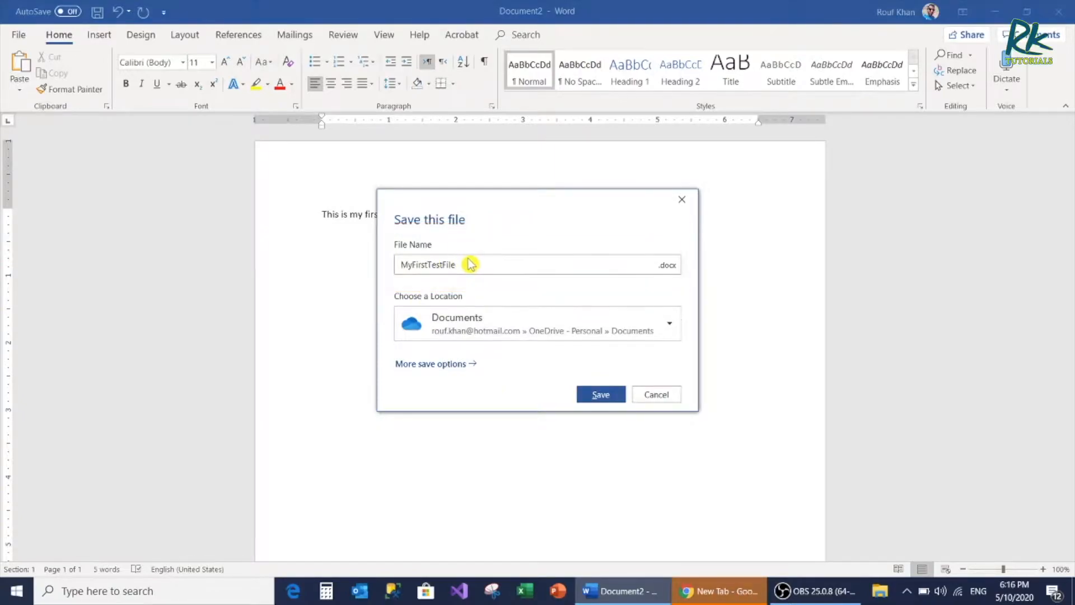
text(V1)
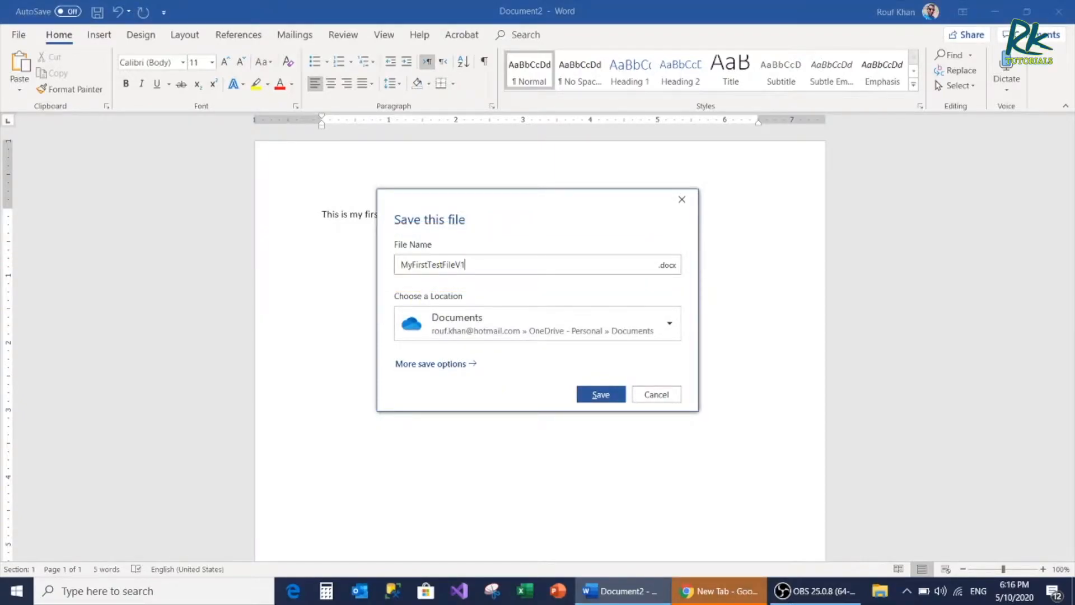
Choose the local Documents folder instead of OneDrive as the location and save the file
click(492, 329)
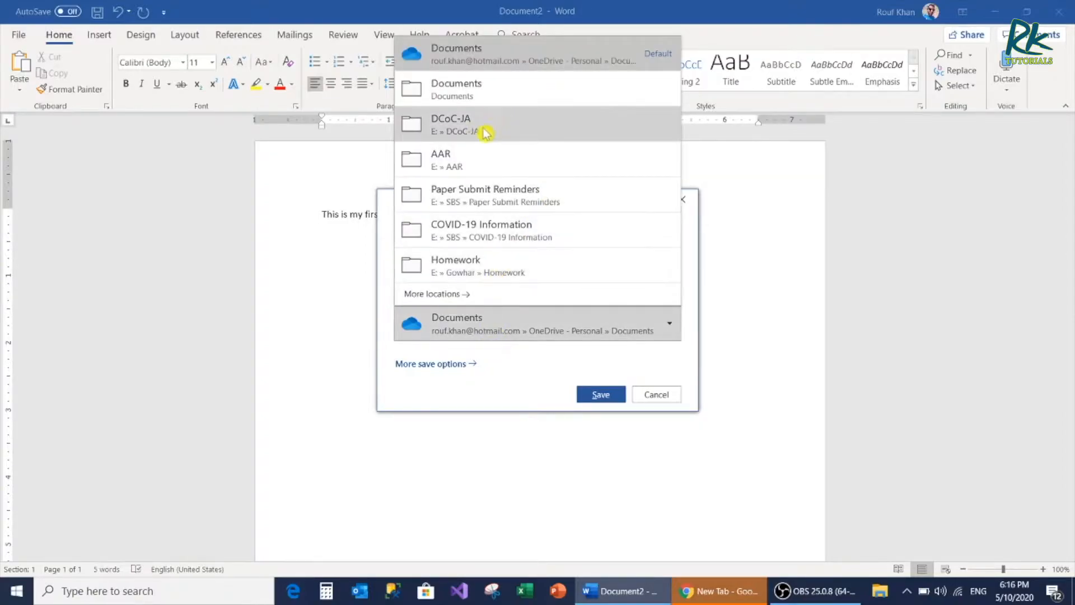
click(456, 90)
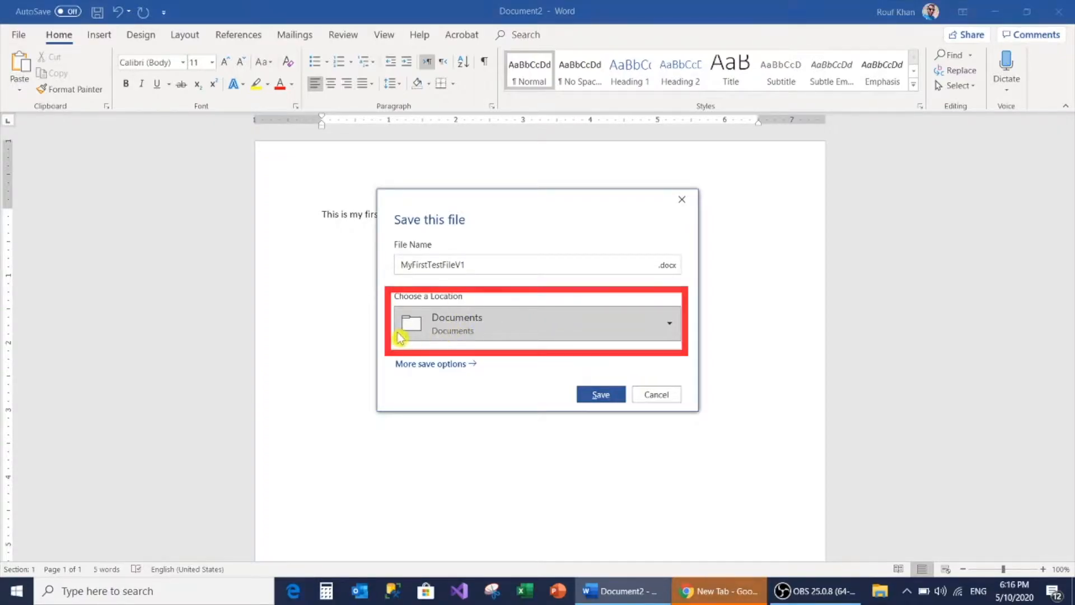
click(602, 398)
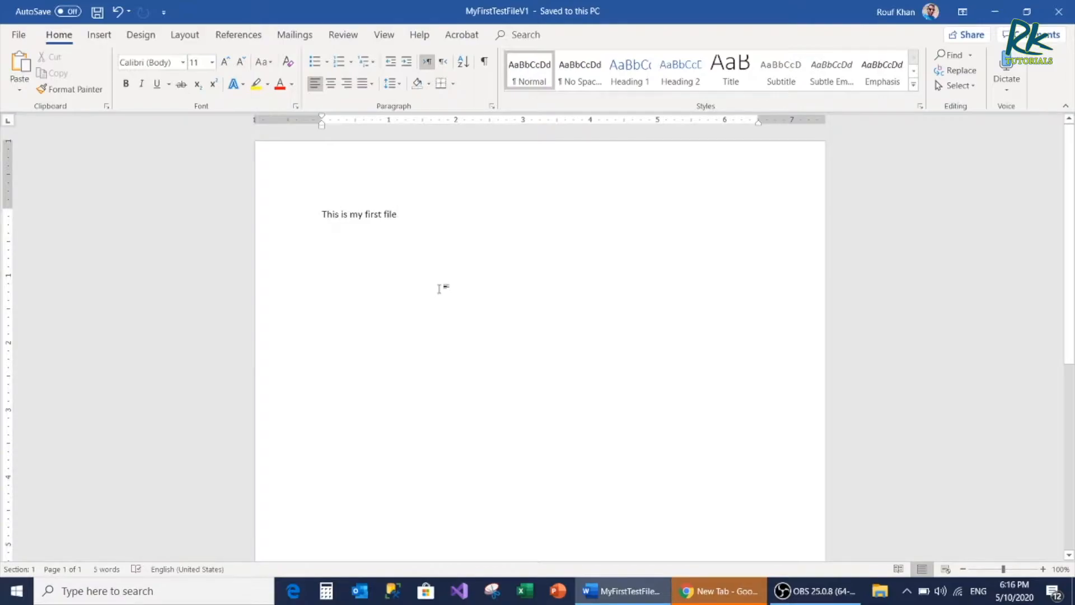
End the first line with a period and add a second line reading "The second line of text."
text(.)
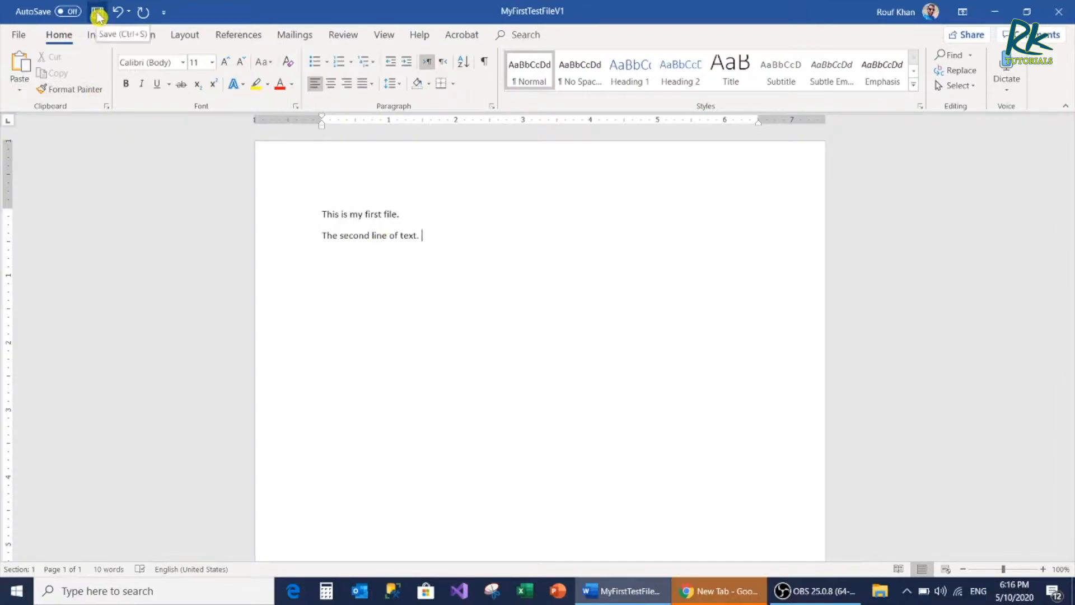
click(19, 34)
click(19, 39)
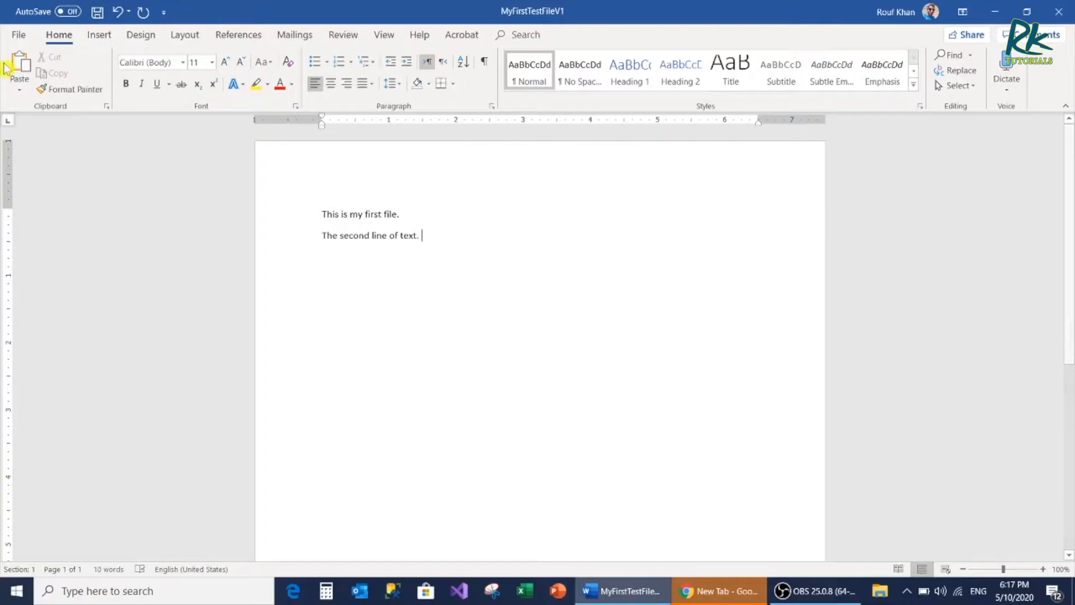
Save a copy of the document as MyFirstTestFileV2 in the Documents folder, keeping the Word Document type
click(19, 36)
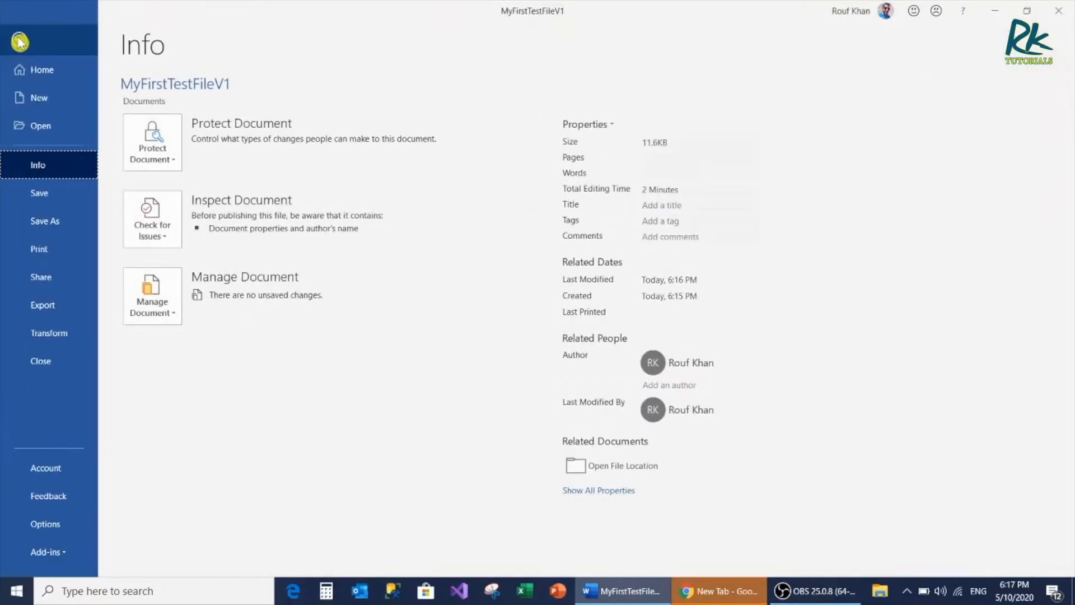
click(48, 227)
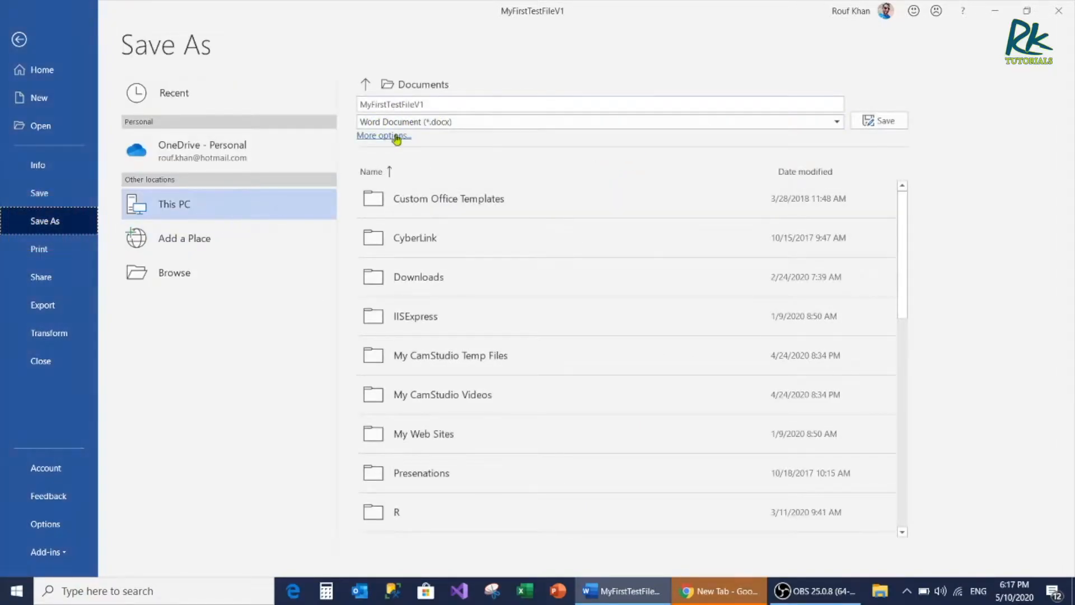
click(161, 269)
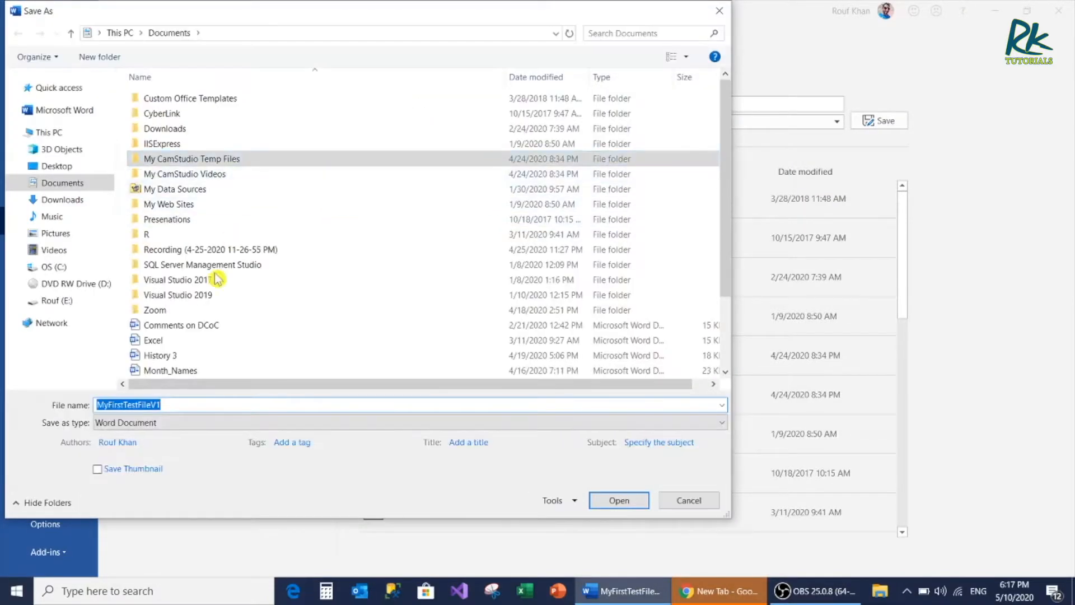
click(175, 401)
drag(156, 405, 173, 406)
text(2)
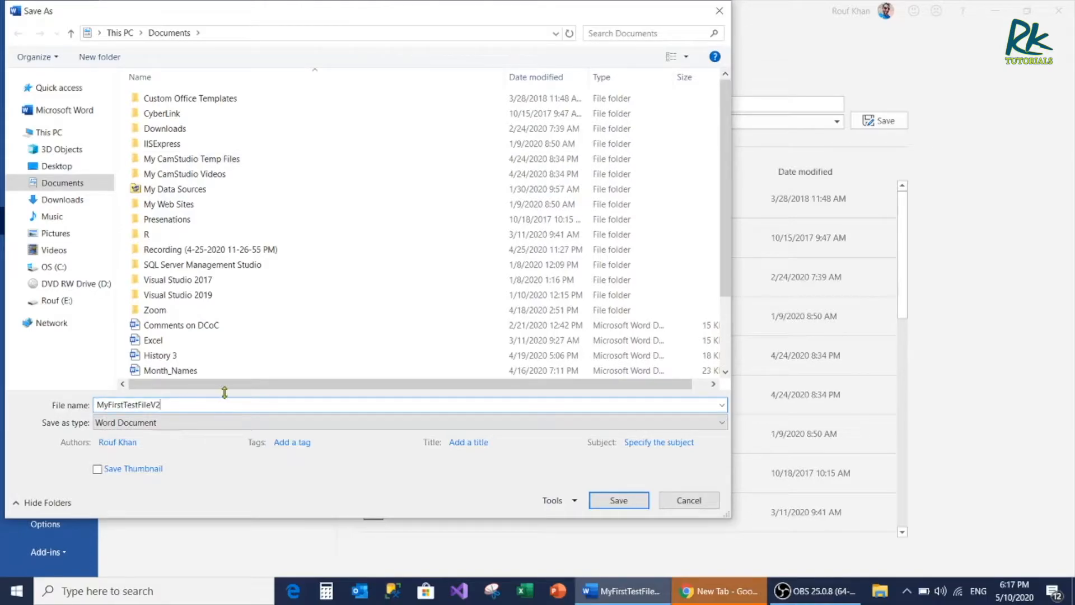
click(609, 506)
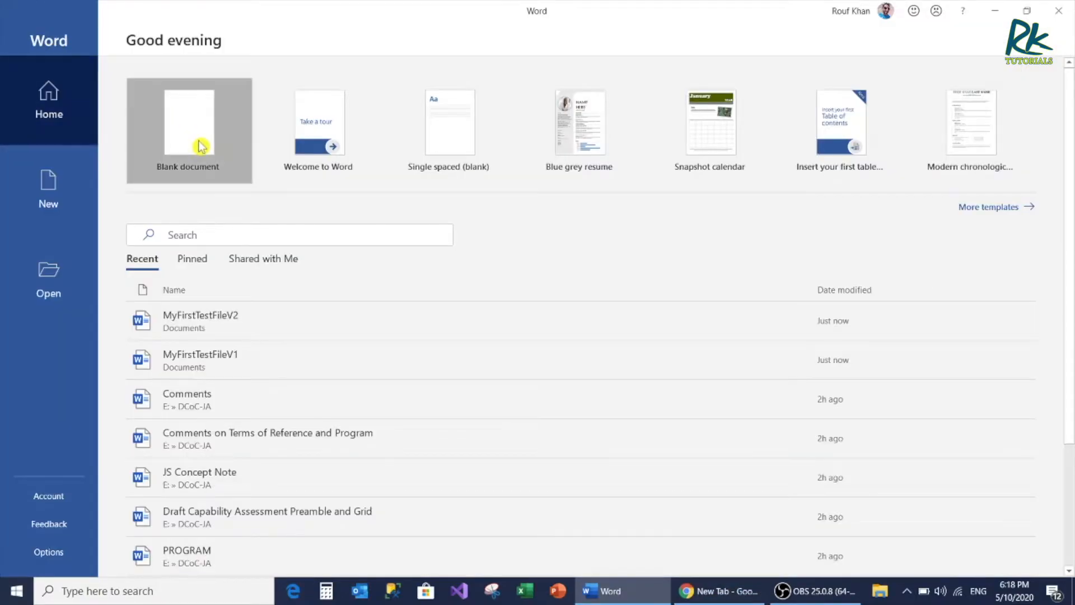
Start from a blank document and open the saved MyFirstTestFileV2 from the Documents folder
click(200, 144)
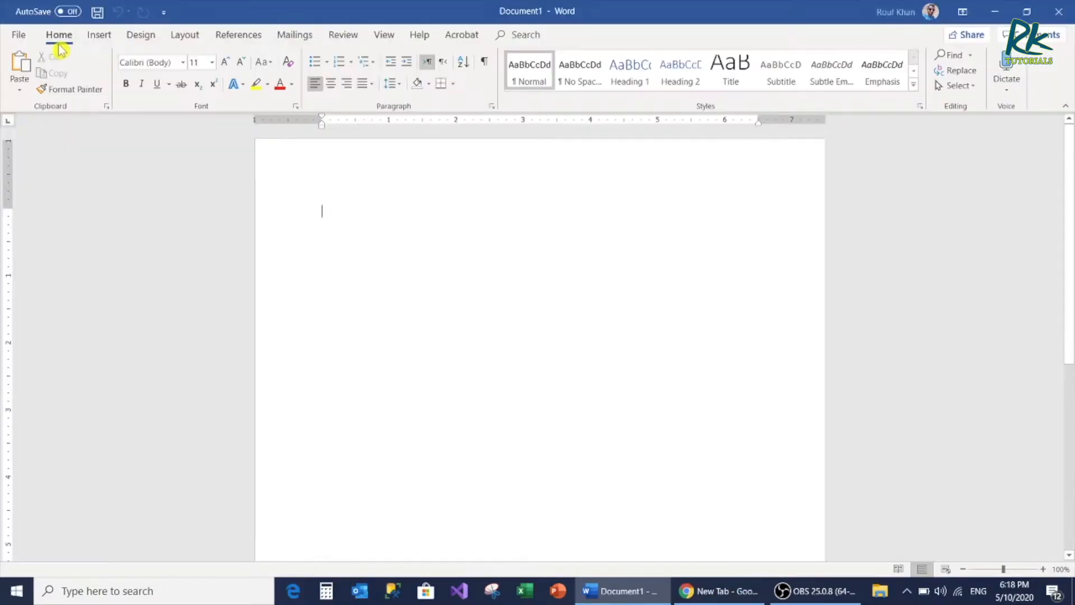
click(18, 37)
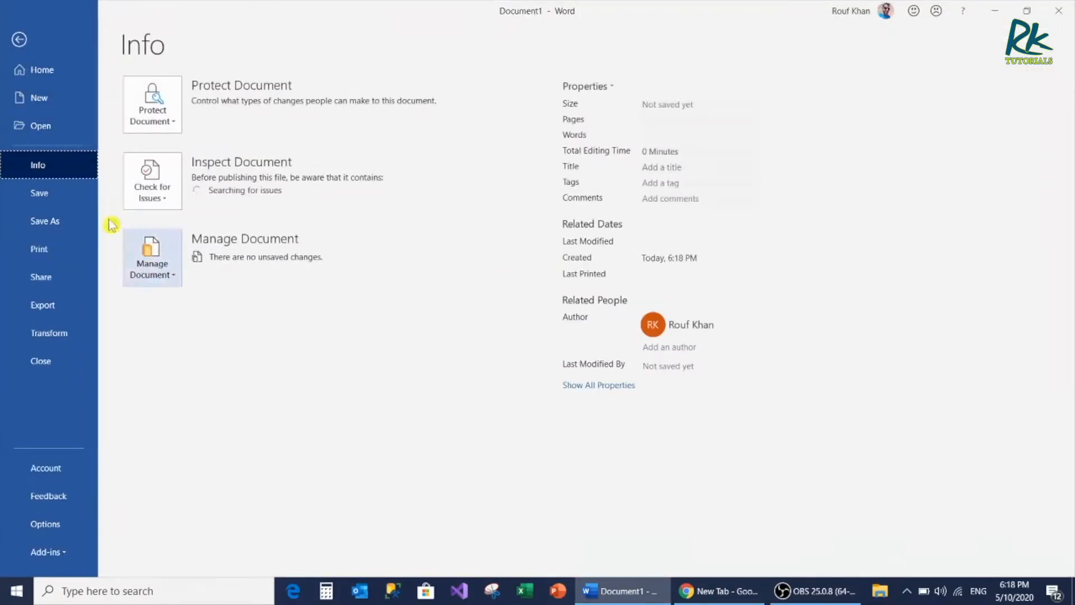
click(47, 126)
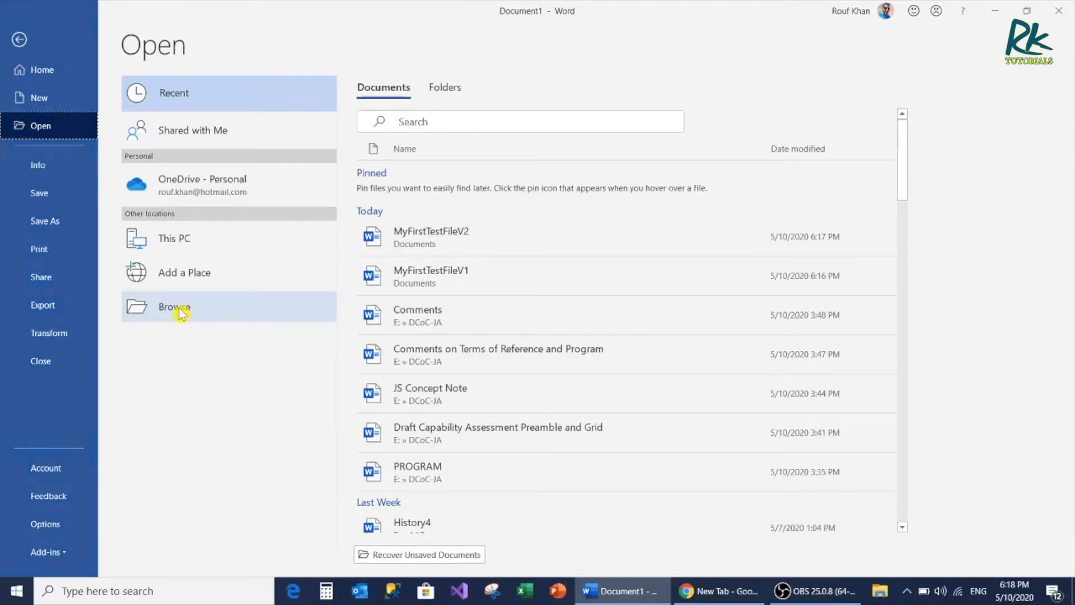
click(160, 309)
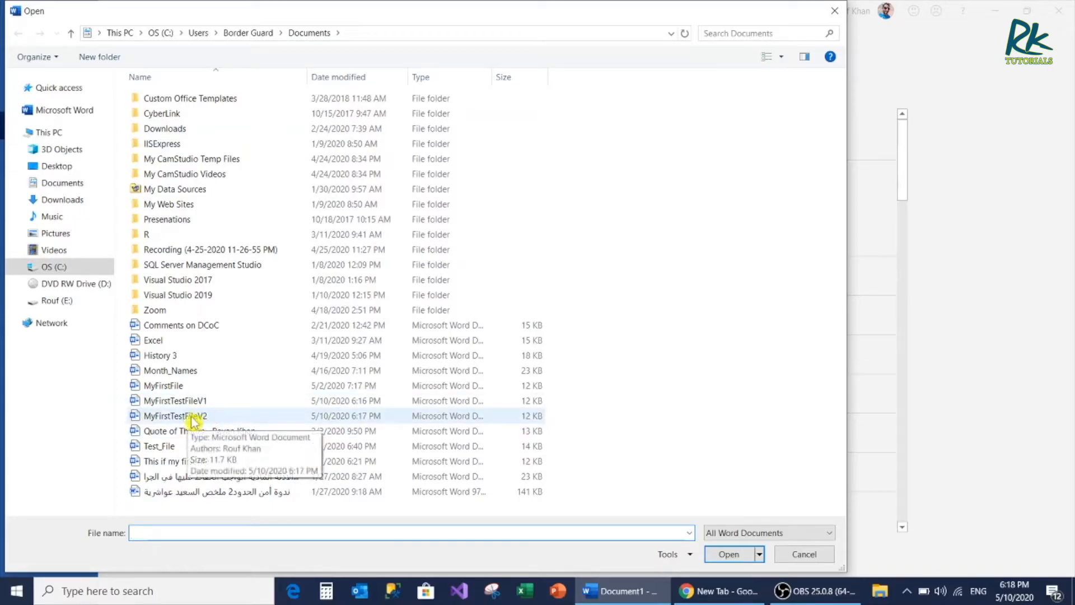
double_click(193, 421)
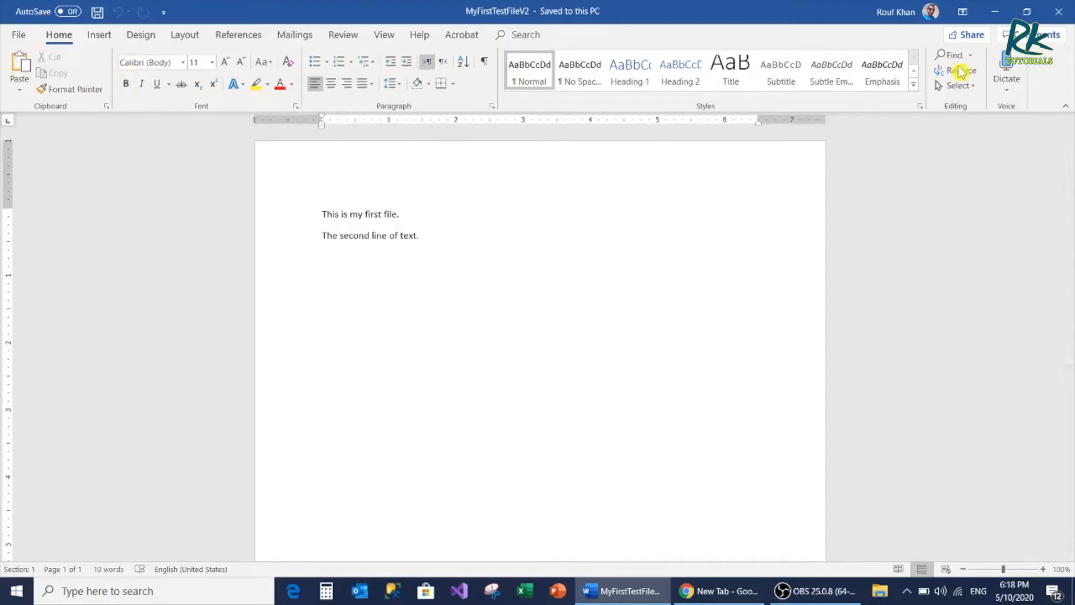
Browse the Documents folder for another existing document and open Test_File
key(ctrl+o)
click(178, 305)
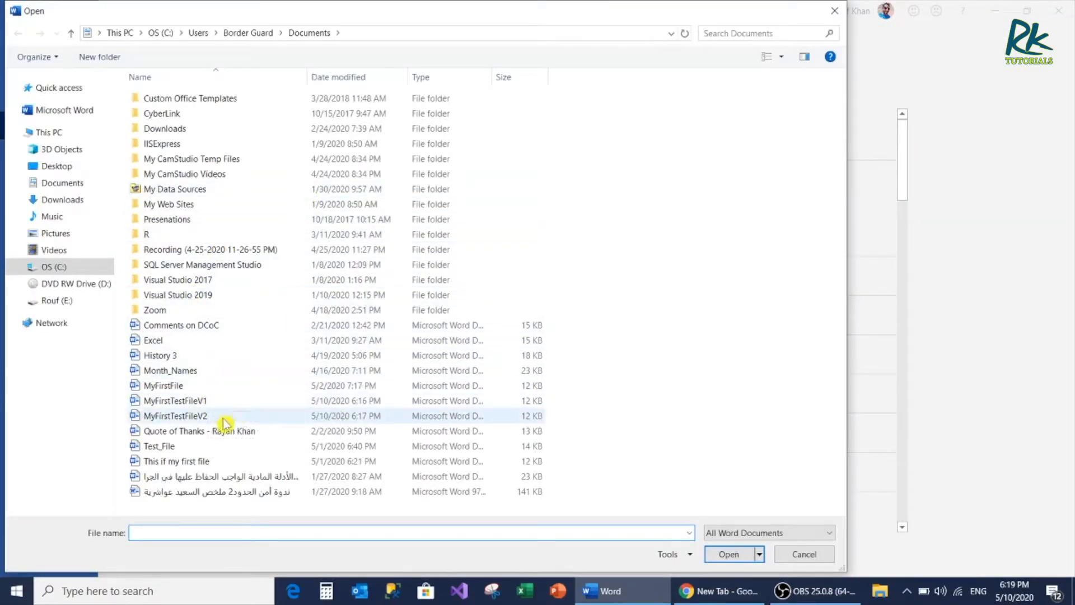
double_click(163, 446)
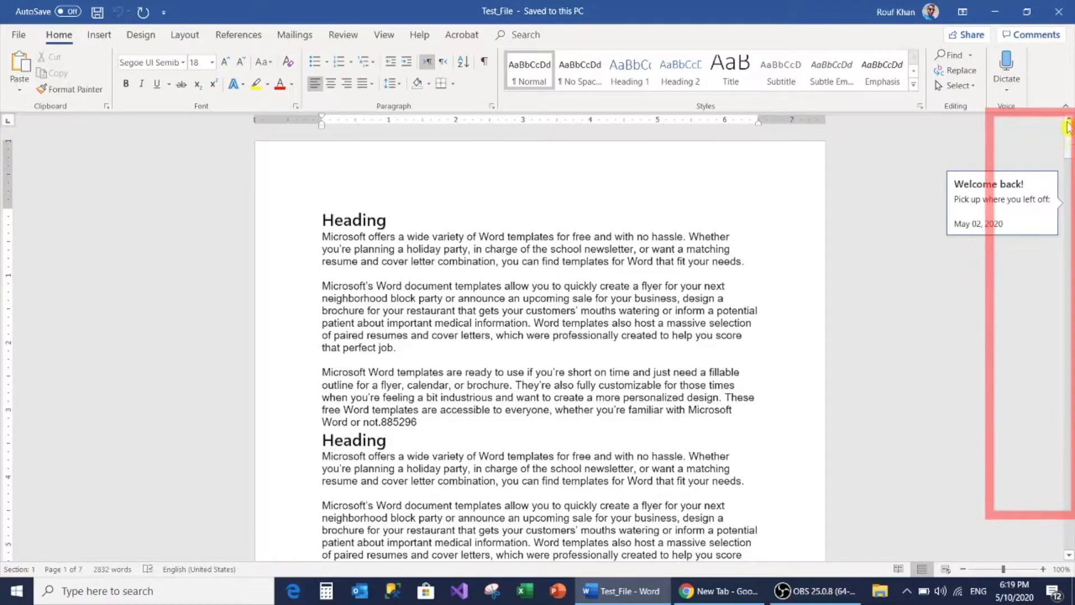
Scroll Test_File down to around page 3 and nudge the view down and up by a few lines
drag(1067, 126, 1070, 317)
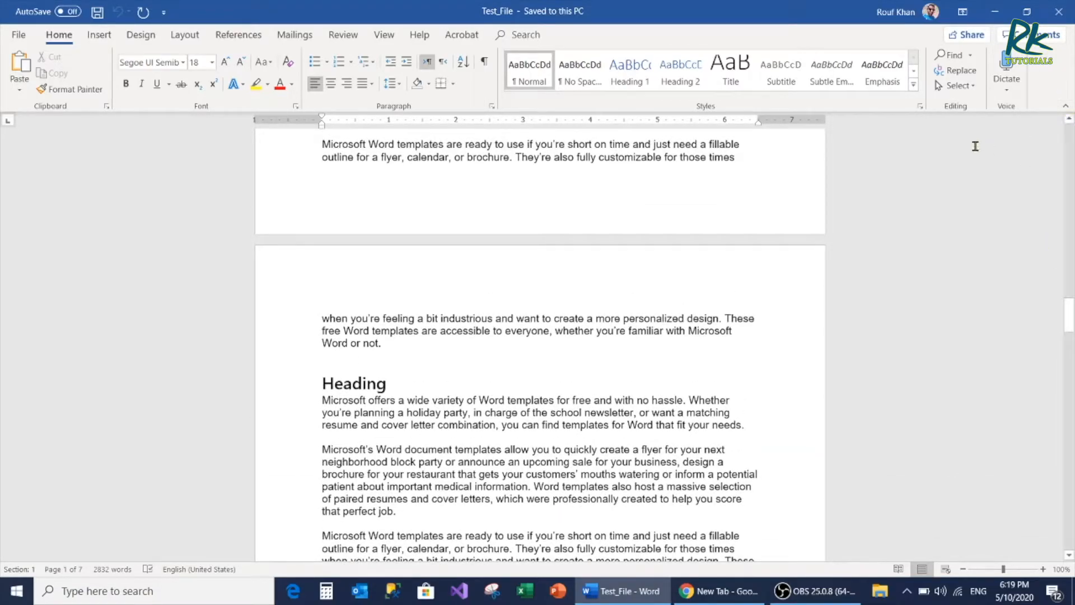
click(1069, 123)
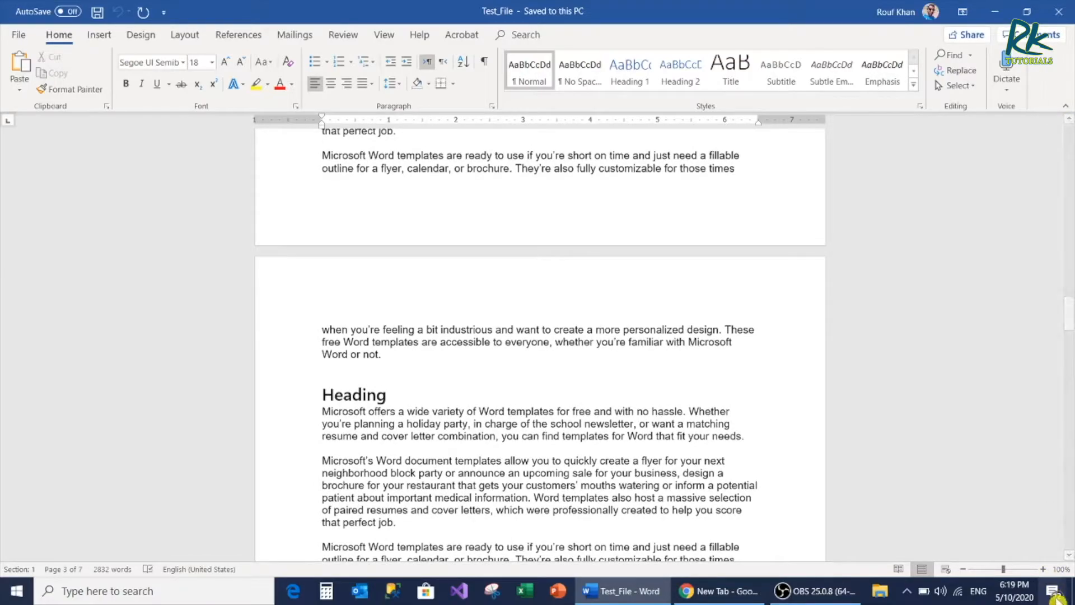
click(1069, 554)
click(1067, 555)
click(1068, 556)
click(1068, 555)
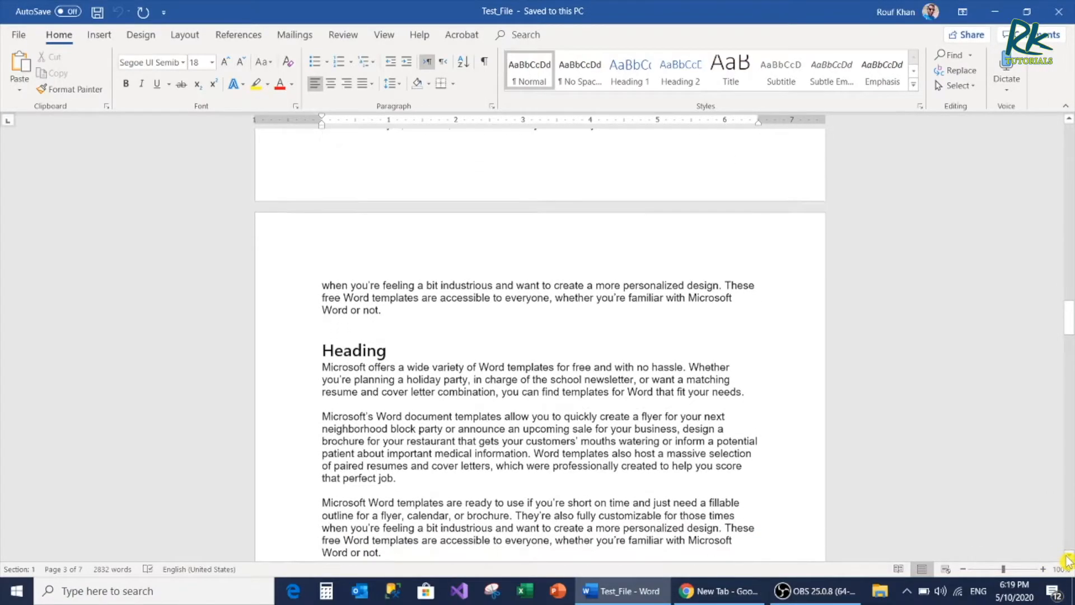
click(1069, 122)
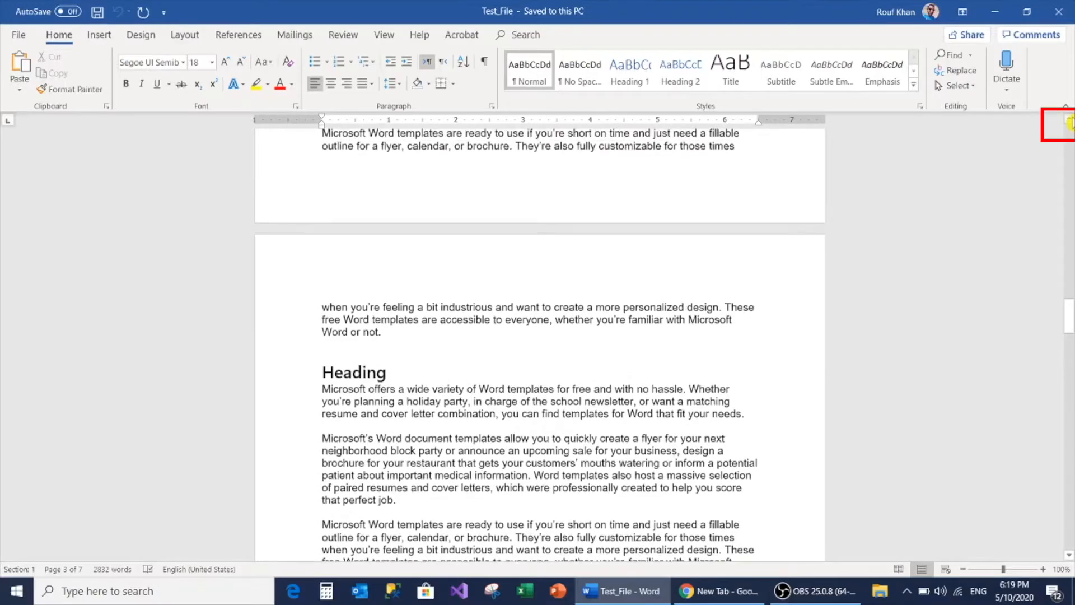
click(1069, 122)
click(1069, 122)
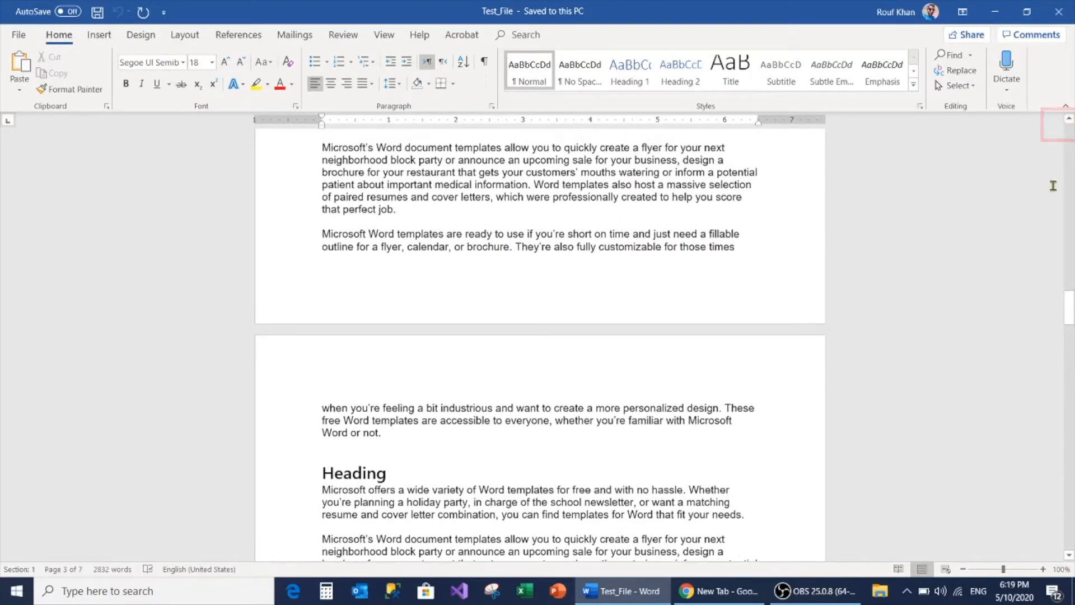
Move the view one screen up and one screen back down with the scroll bar's paging commands
right_click(1070, 308)
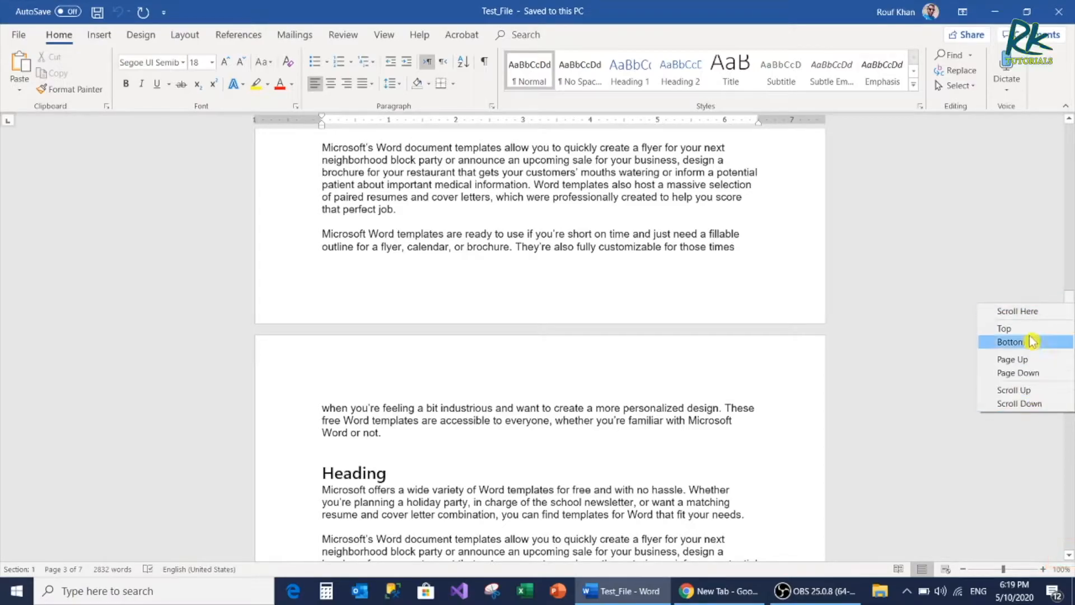
click(1026, 373)
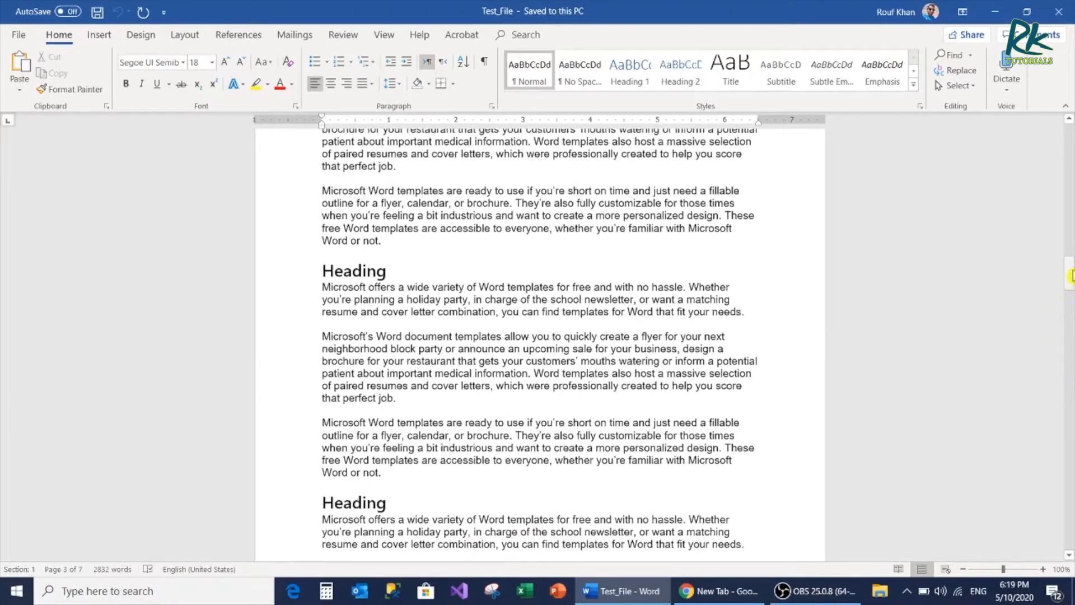
right_click(1069, 279)
click(1019, 341)
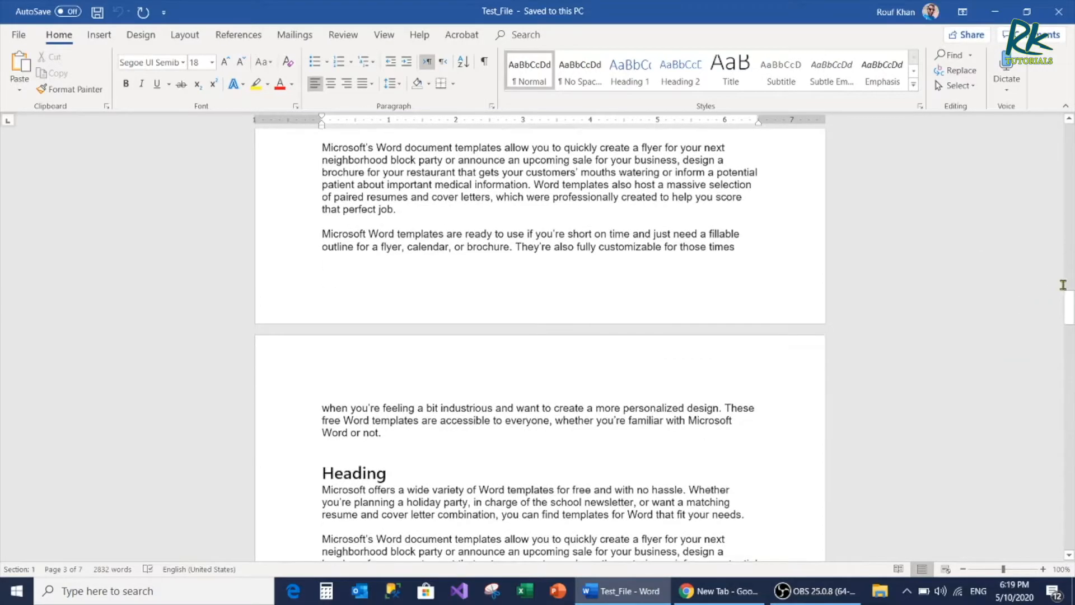
Jump the view to the document's top and its bottom, and scroll directly to a spot at the end of page 1
right_click(1069, 310)
click(1002, 329)
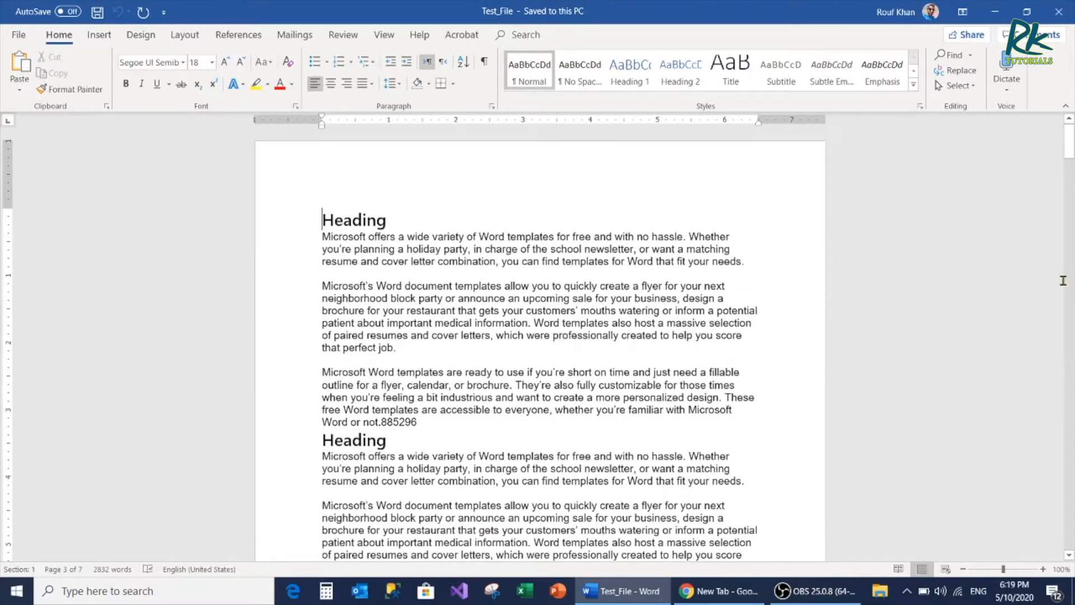
right_click(1072, 194)
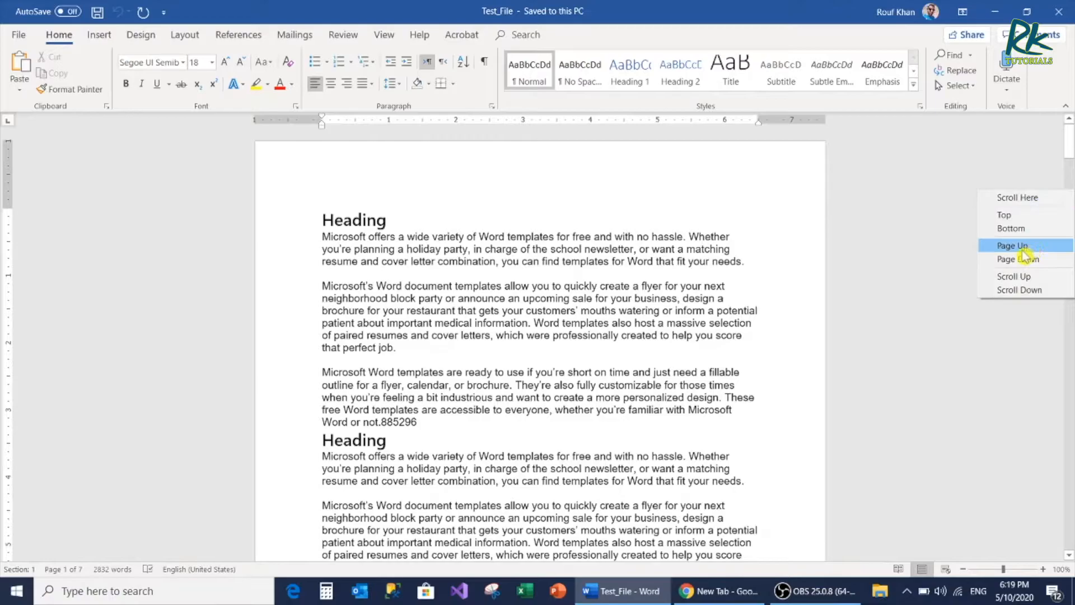
click(1018, 228)
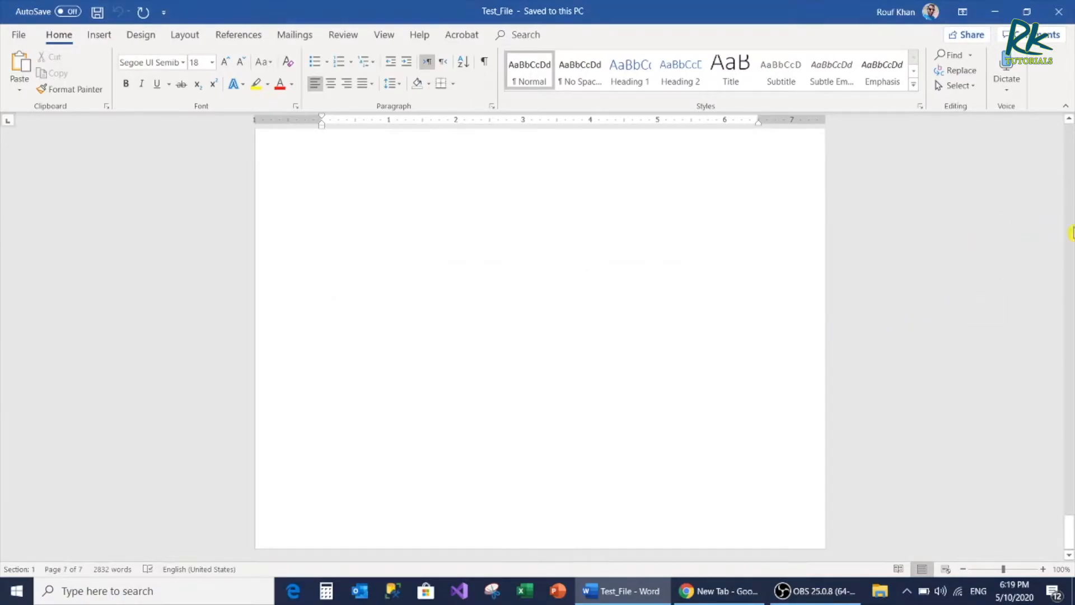
right_click(1071, 232)
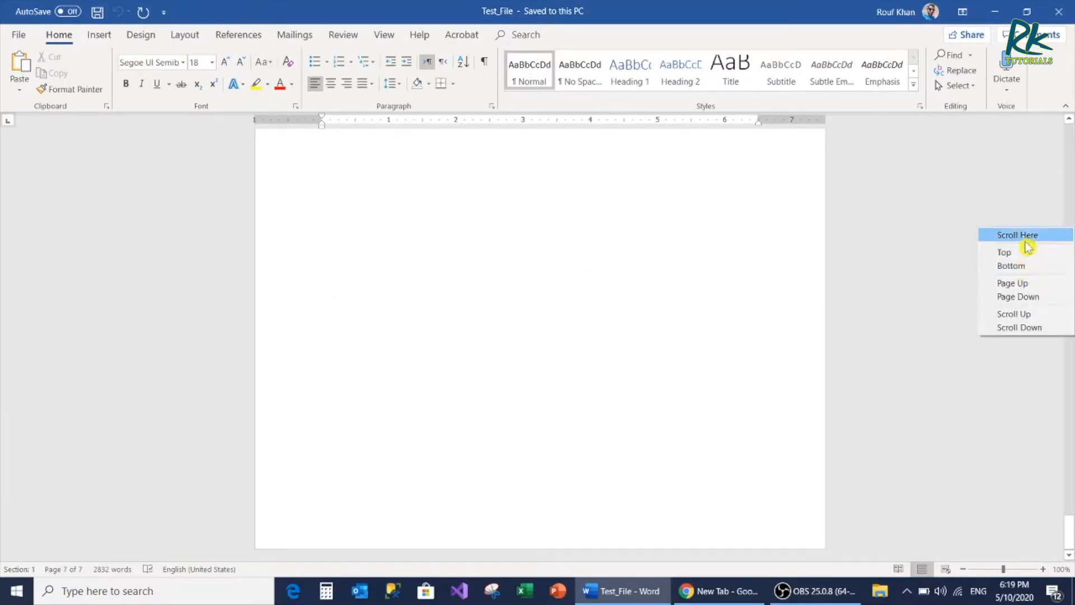
click(1005, 235)
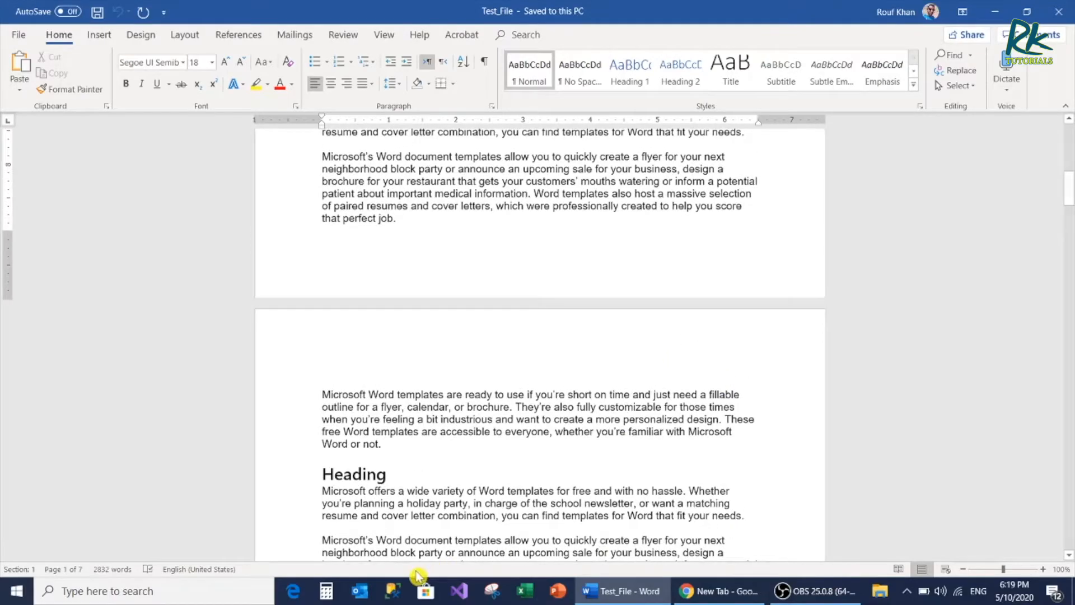
Magnify the document to 500% and place the text cursor inside "important" in the second paragraph of page 1
click(1021, 569)
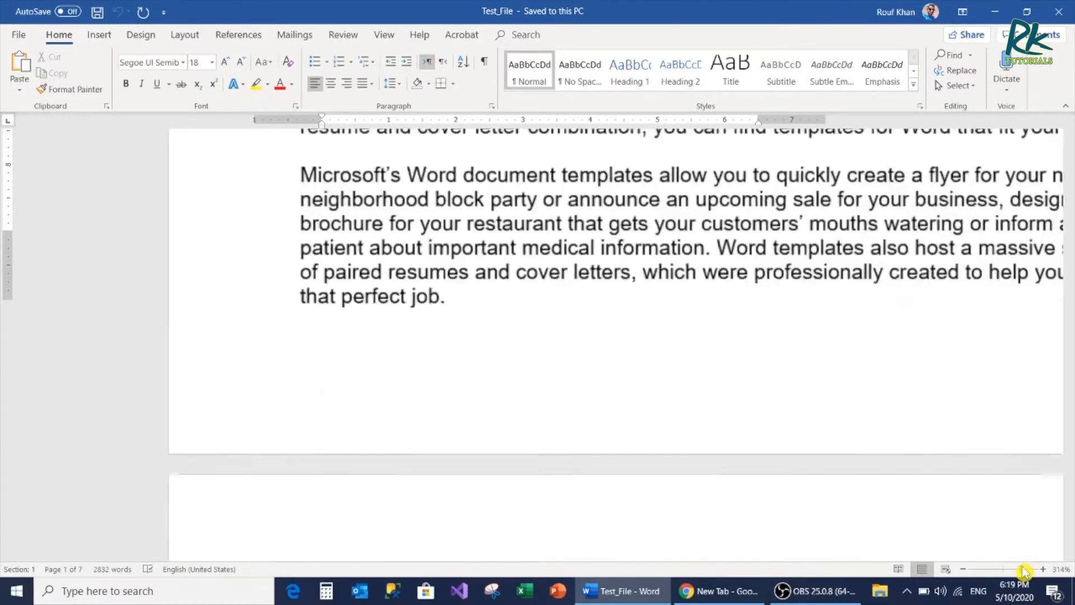
drag(81, 557, 155, 536)
scroll(458, 334, up, 10)
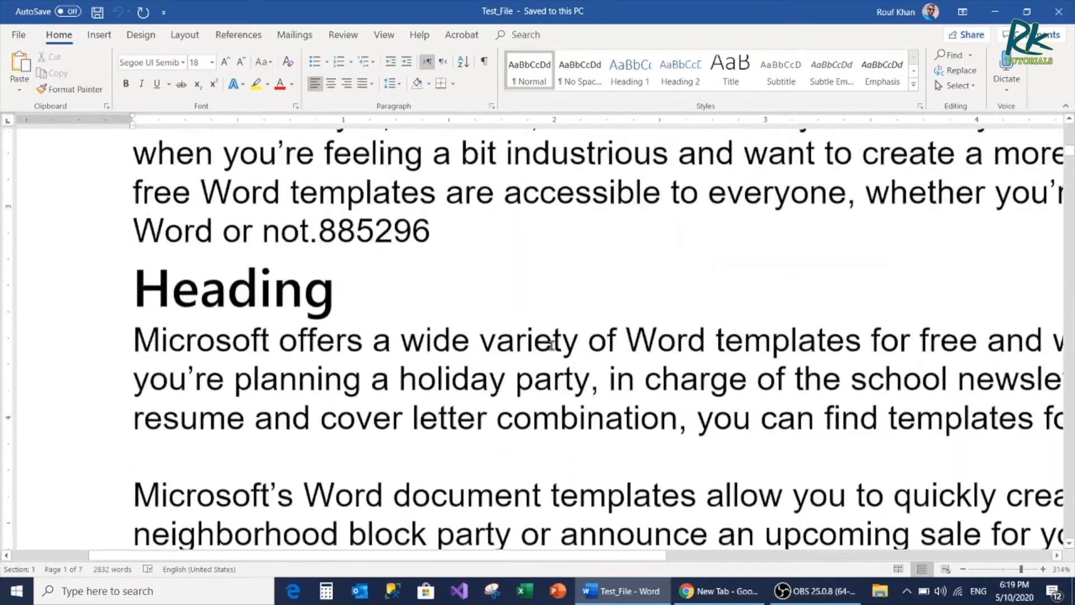
click(457, 334)
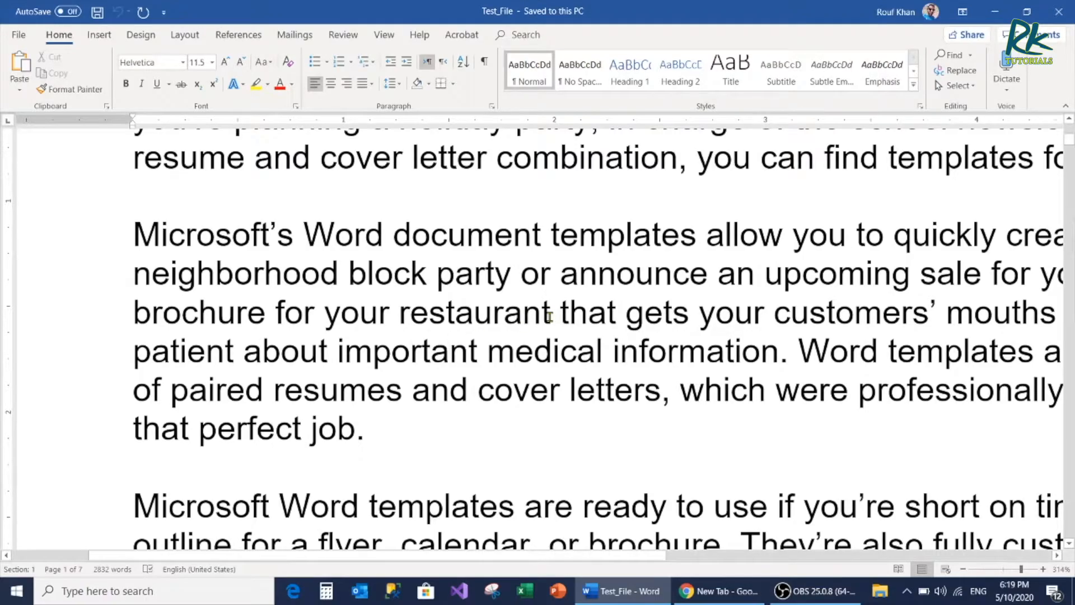
key(Down)
key(Down)
scroll(508, 292, up, 1)
scroll(508, 292, up, 18)
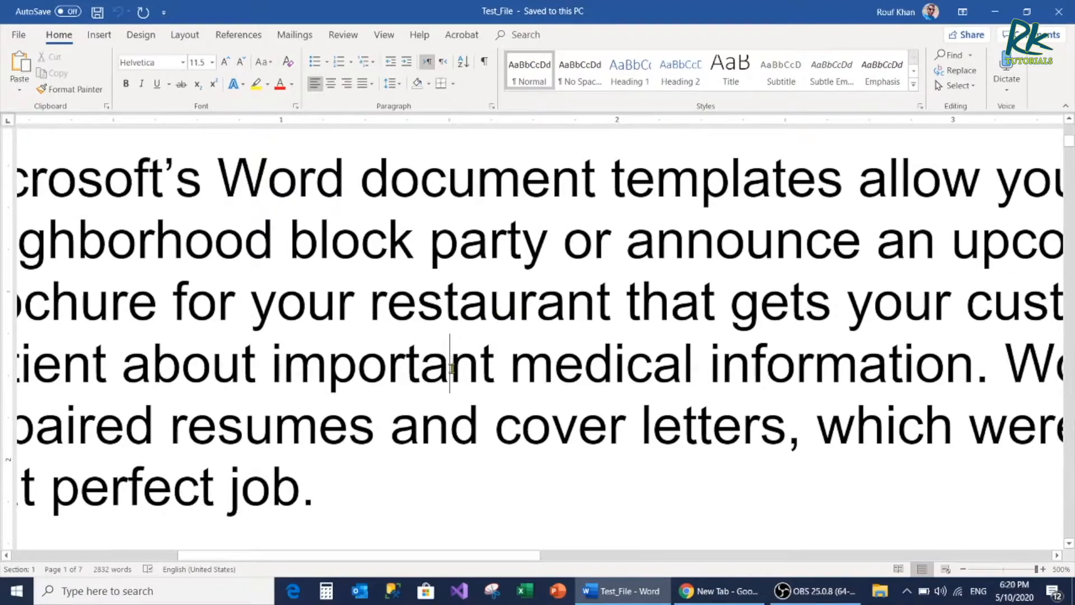
Move the text cursor left one character at a time within "important" to just after "imp"
click(507, 374)
key(Left)
key(Left)
key(Left)
key(Left)
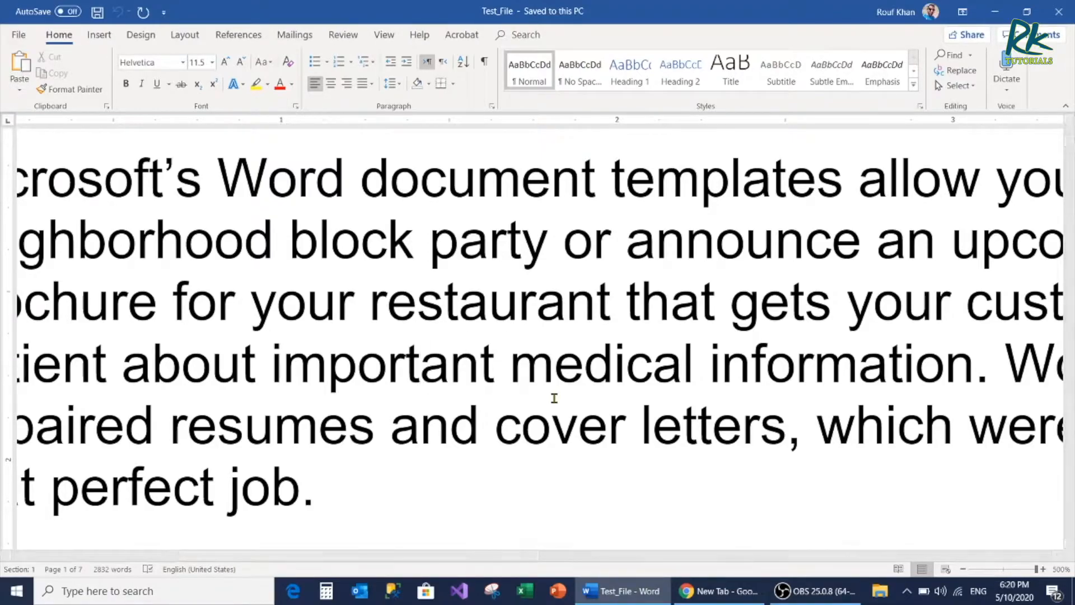
key(Left)
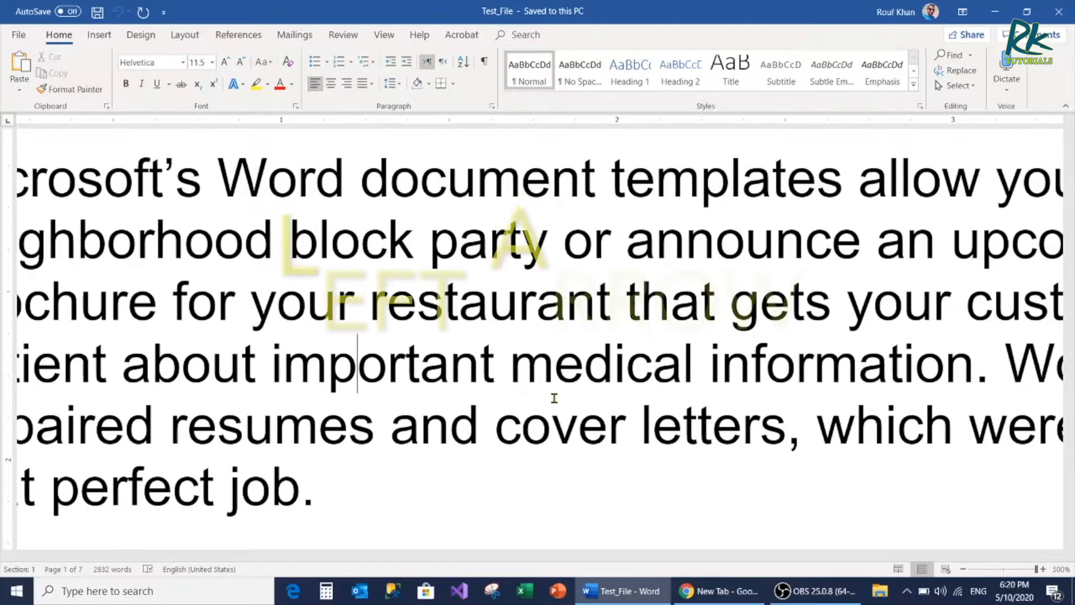
Move the text cursor right by single characters within "important", and line by line down and back up to "party"
key(Right)
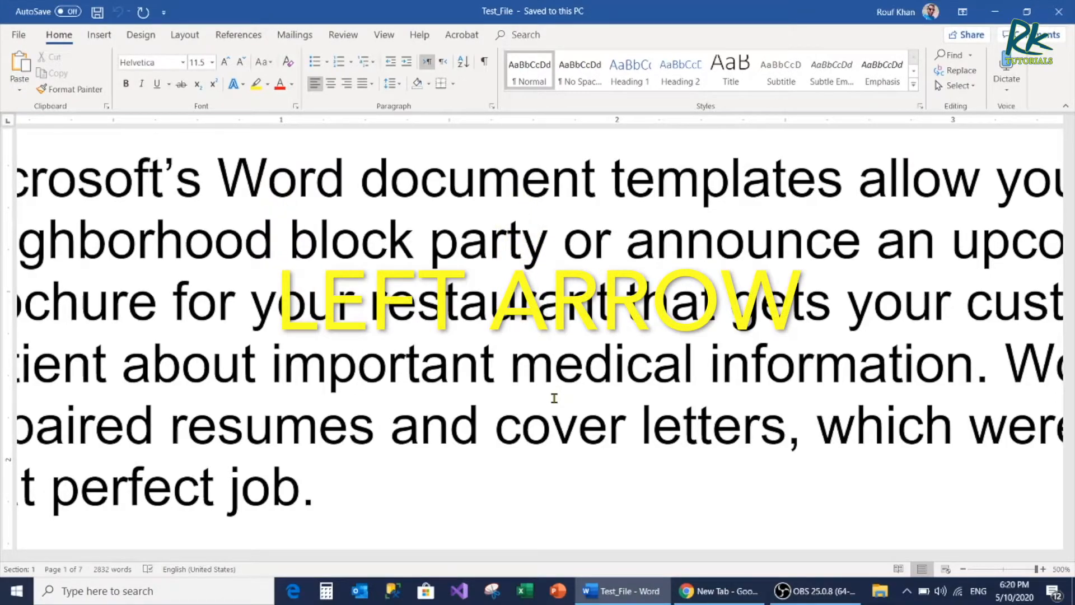
key(Right)
key(Right)
key(Right)
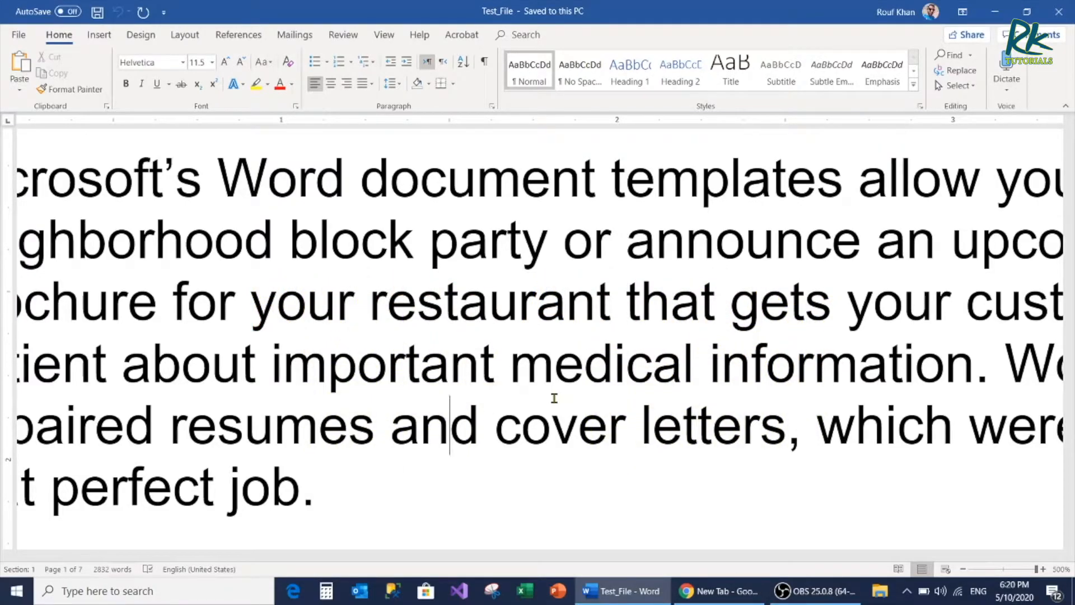
key(Down)
key(Up)
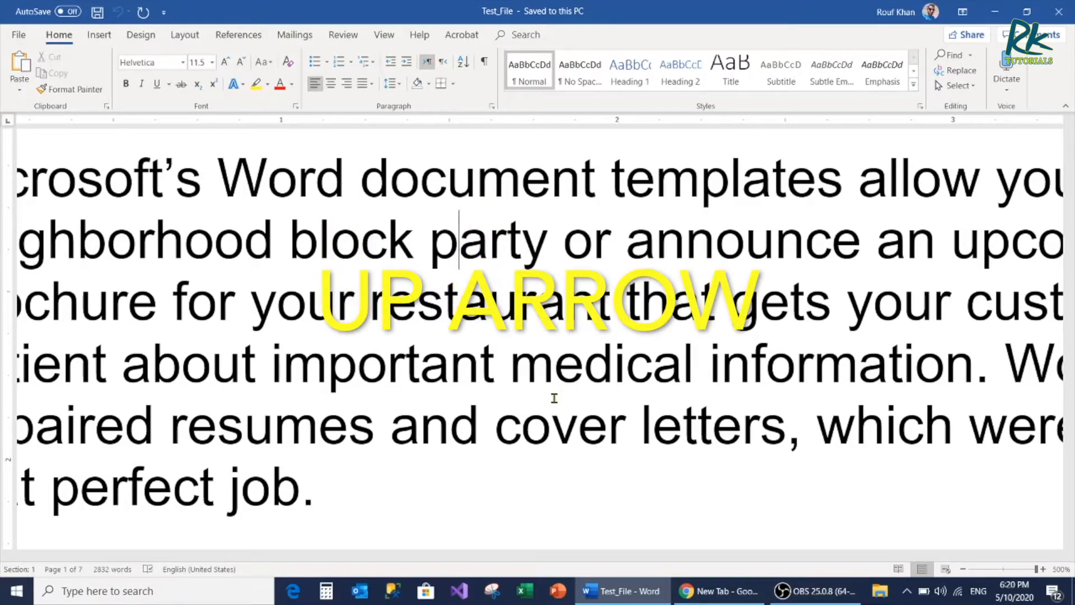
Move the text cursor word by word left to the start of "neighborhood" and word by word back right
key(ctrl+Left)
key(ctrl+Left)
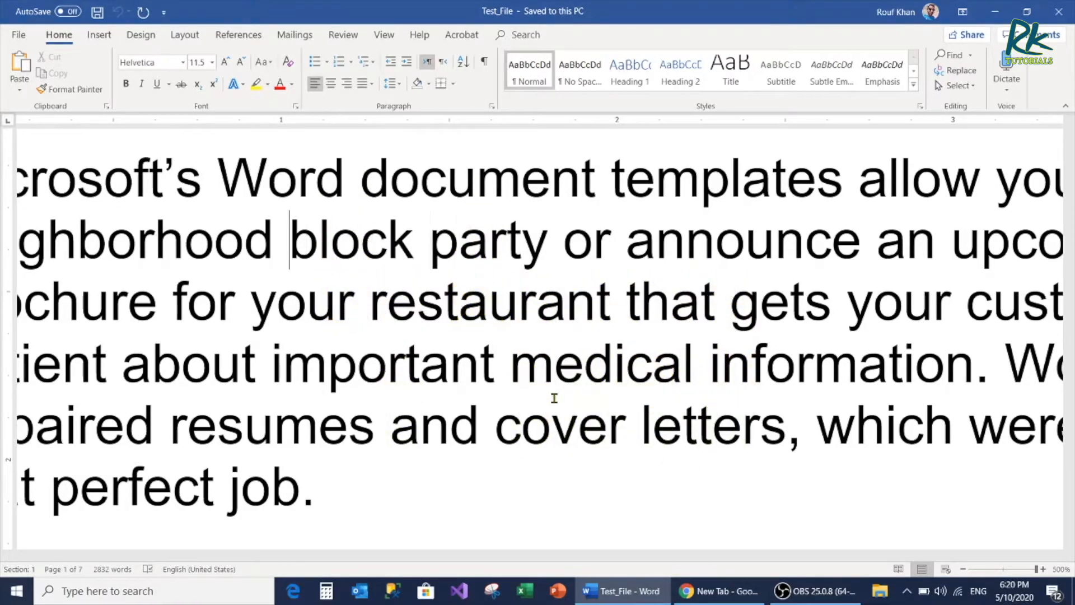
key(ctrl+Left)
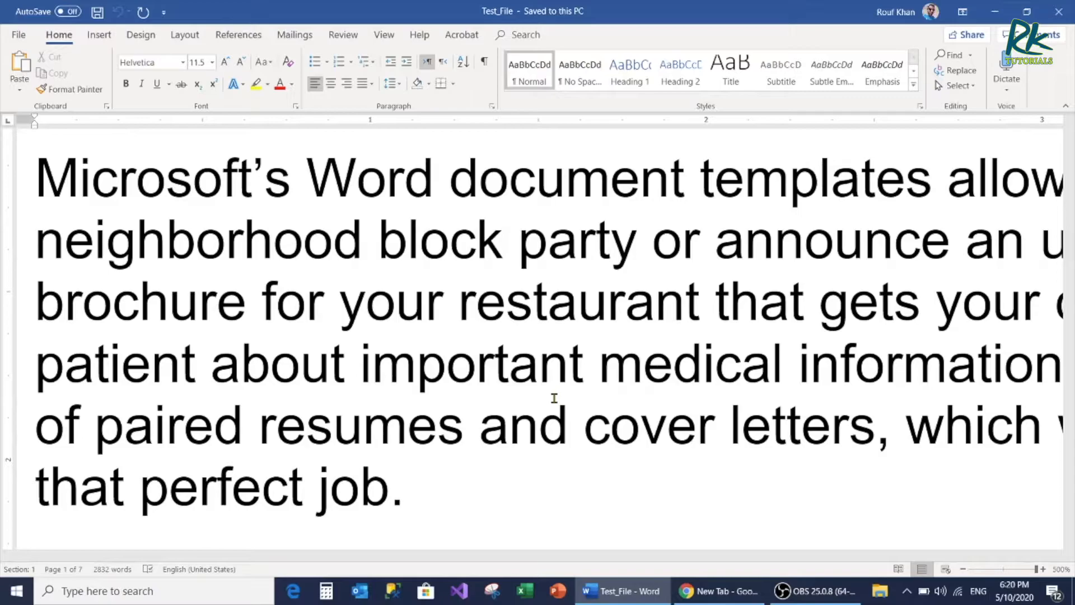
key(ctrl+Right)
key(ctrl+Right)
key(ctrl+Right)
key(ctrl+Right)
key(ctrl+Right)
Move the text cursor to the start and end of its line, and to the start and end of the whole document
key(Home)
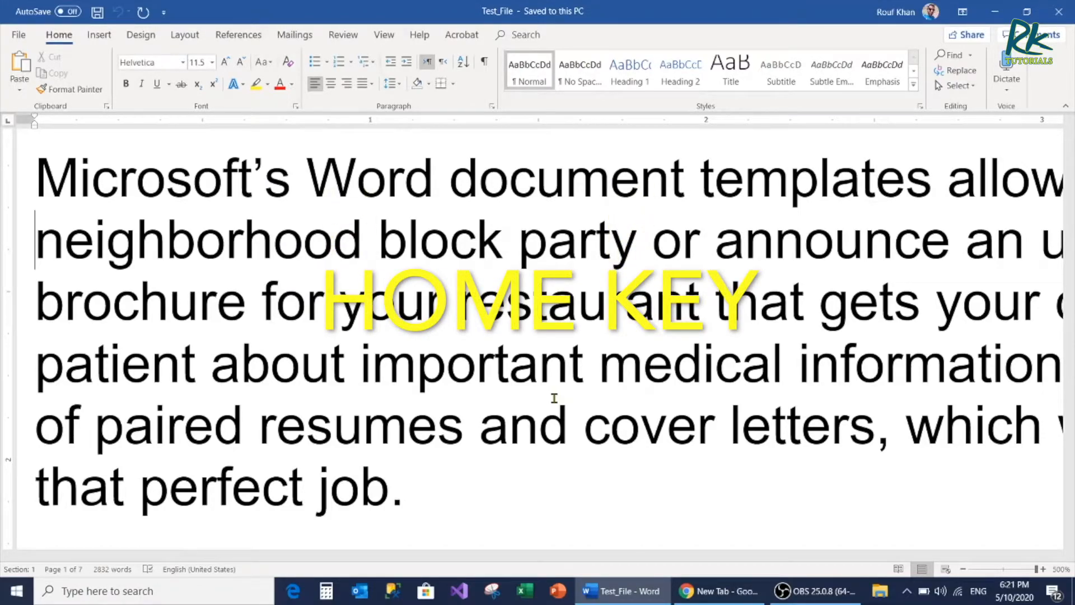
key(End)
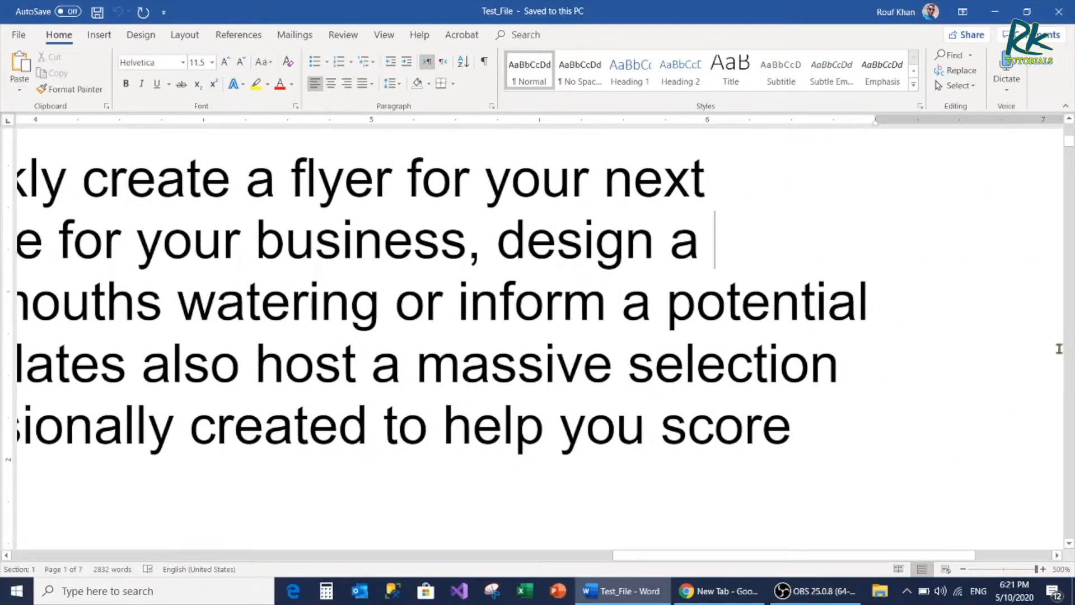
drag(1071, 145, 1070, 102)
key(ctrl+Home)
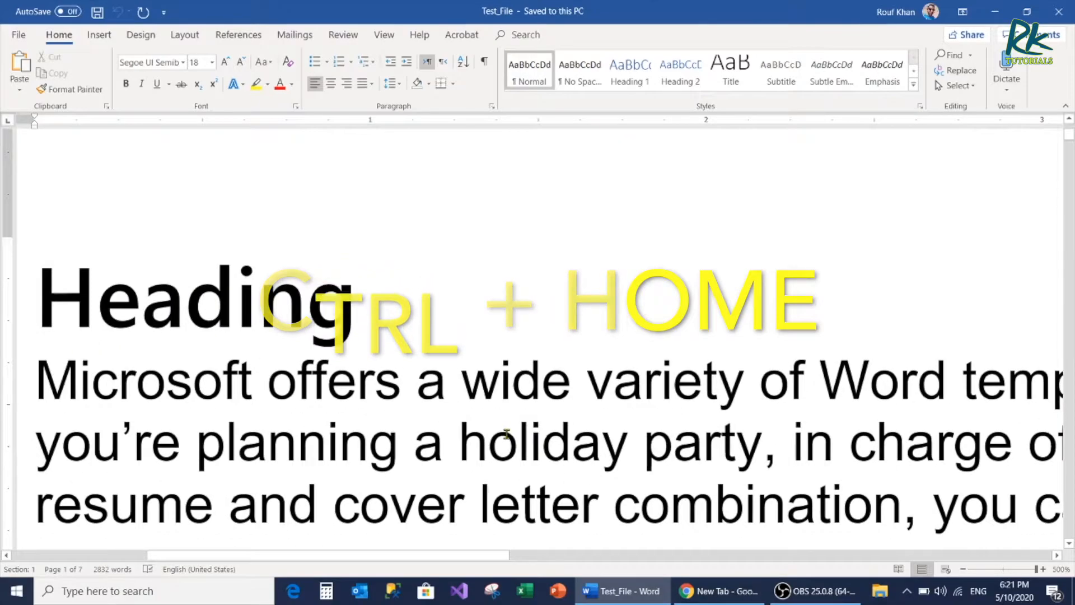
key(ctrl+End)
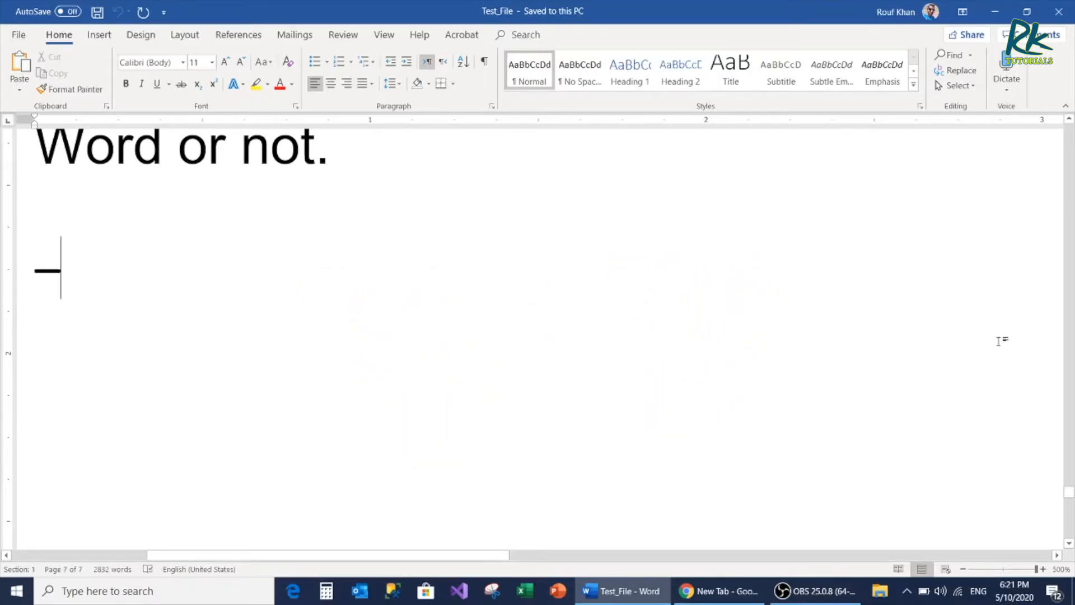
Jump the text cursor to the start of page 6 and forward to the start of page 7
key(ctrl+Page_Up)
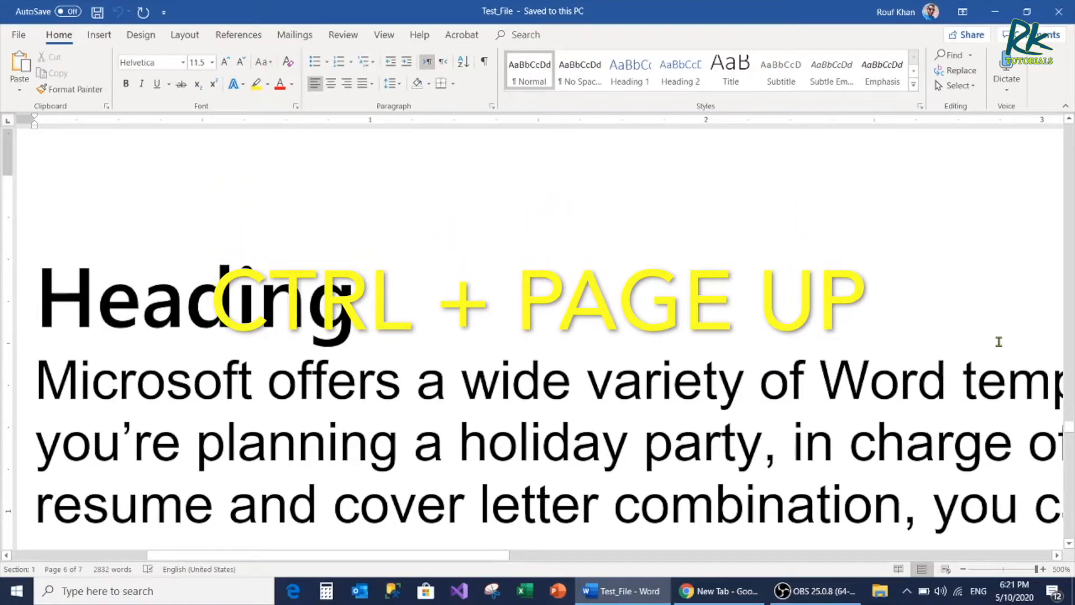
key(ctrl+Page_Down)
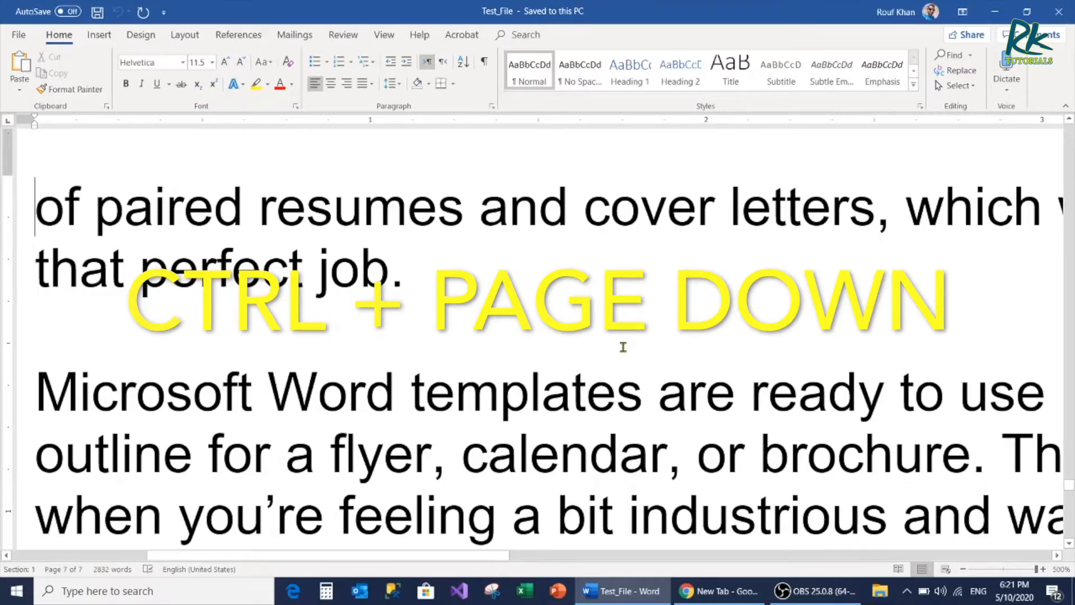
key(ctrl+Page_Down)
Move one screen up and one screen down around page 7, and reduce the zoom to 96%
scroll(623, 346, up, 5)
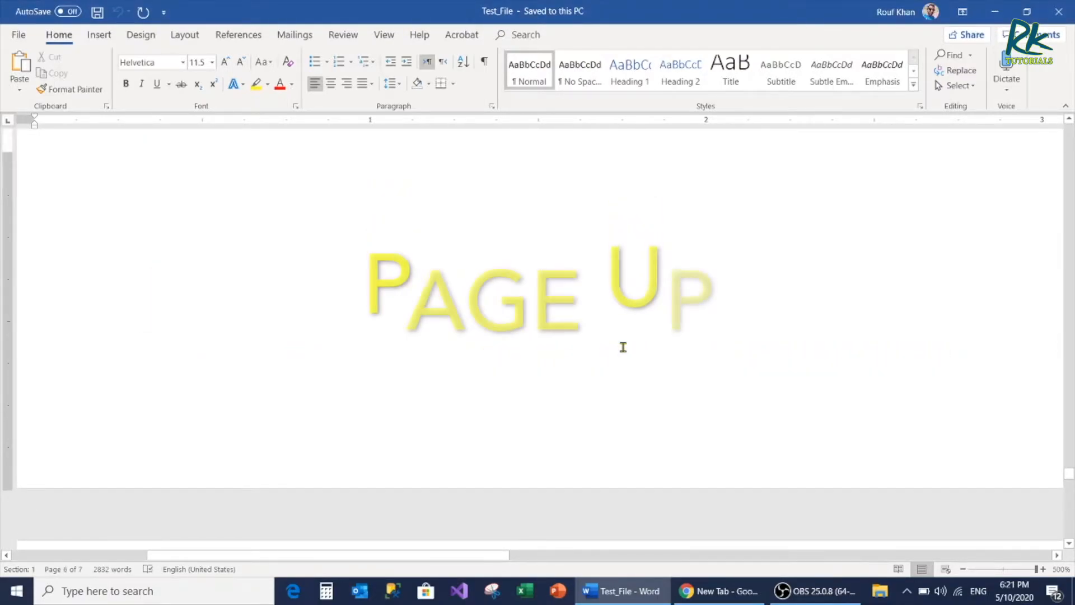
key(Page_Up)
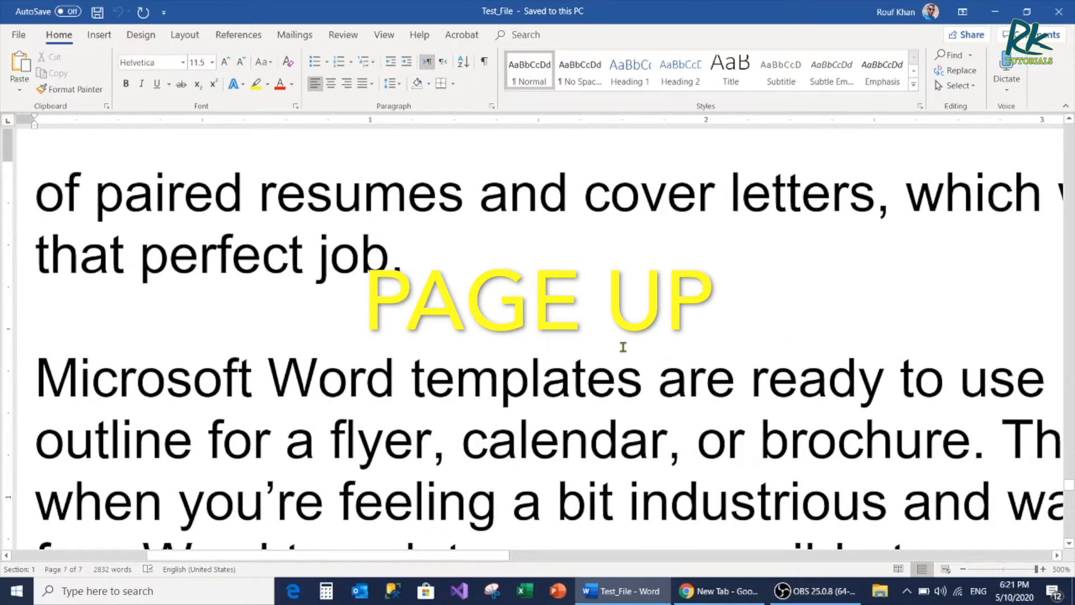
key(Page_Down)
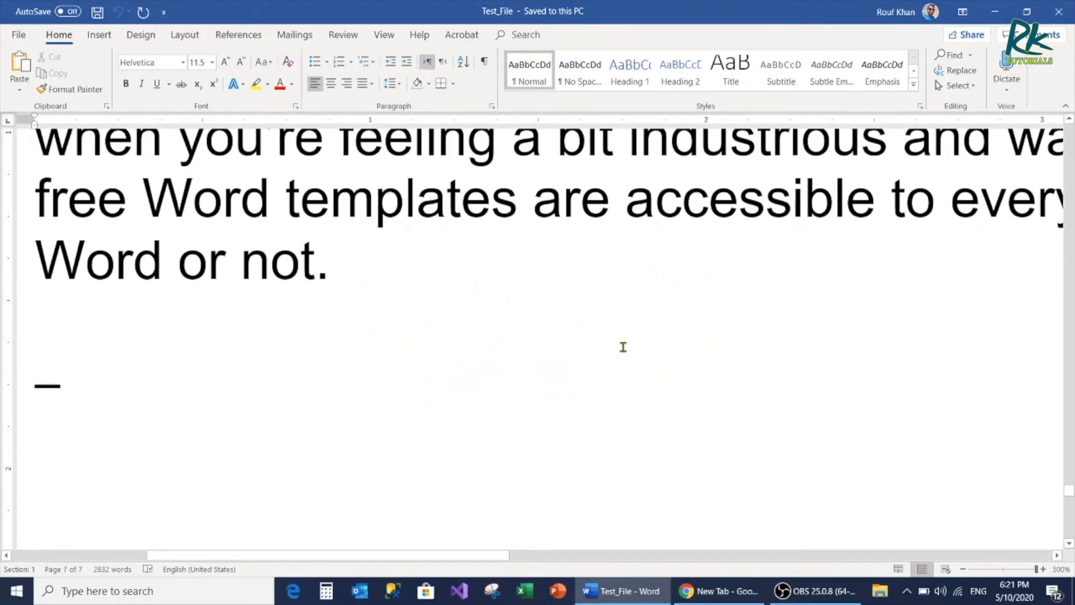
scroll(599, 383, up, 3)
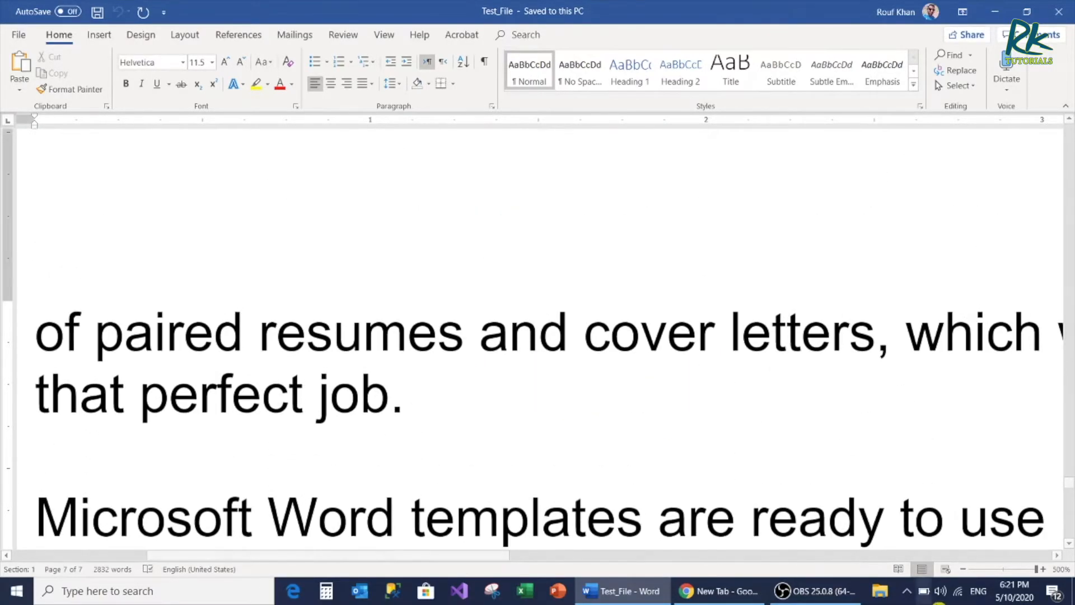
click(1002, 569)
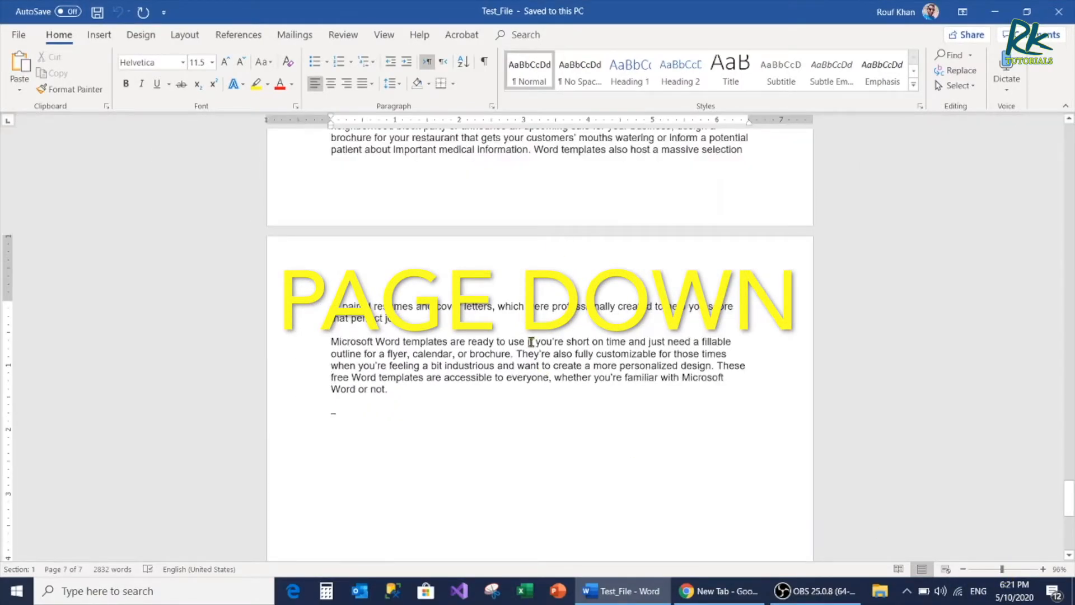
Place the text cursor after "your" in the second paragraph of page 6 and show the document view options
scroll(530, 341, up, 10)
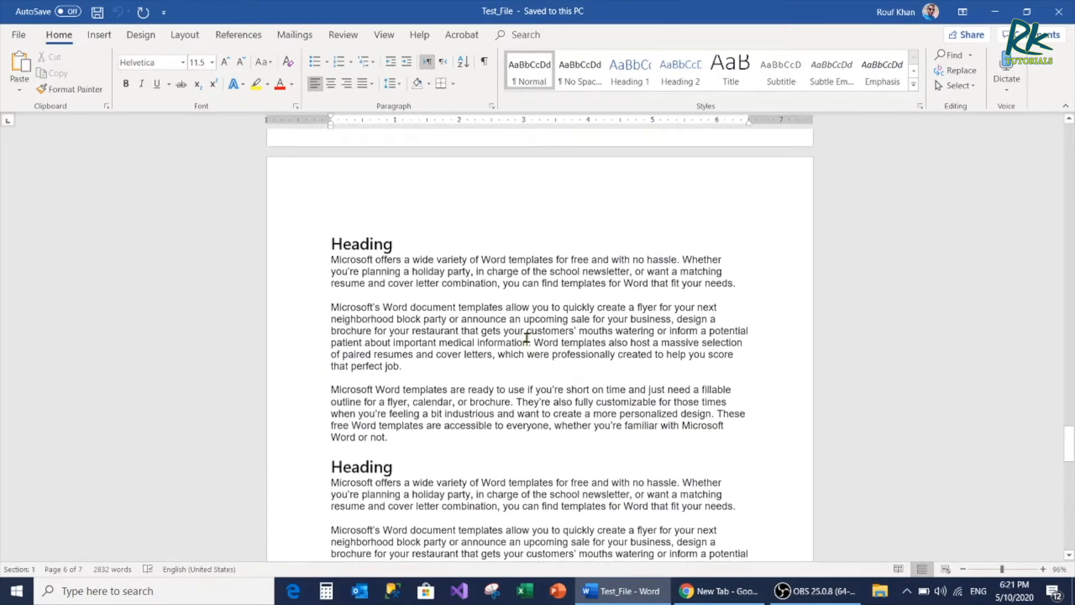
click(522, 328)
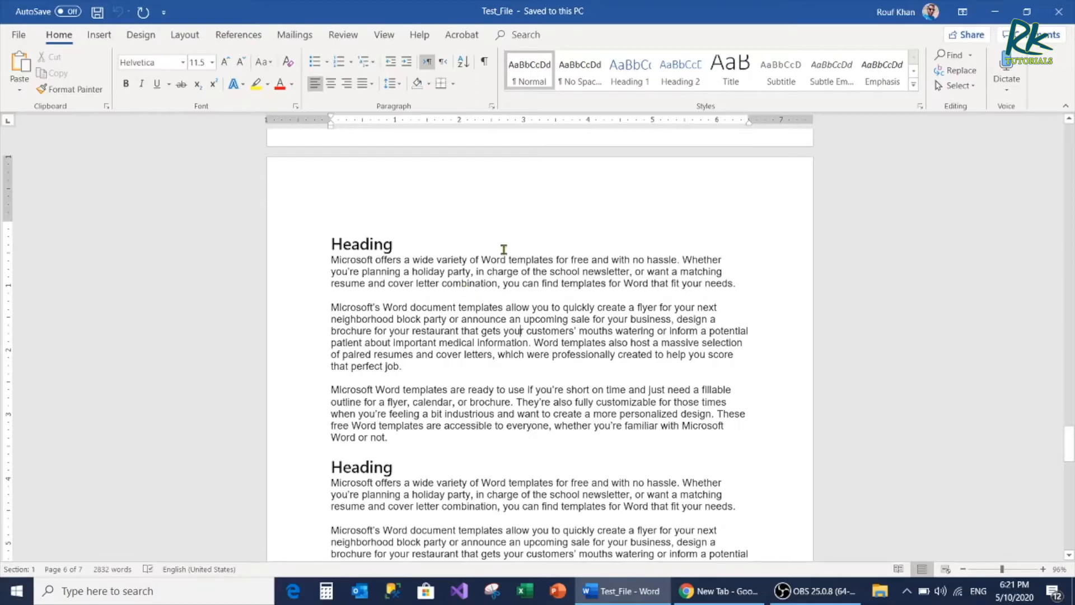
click(383, 34)
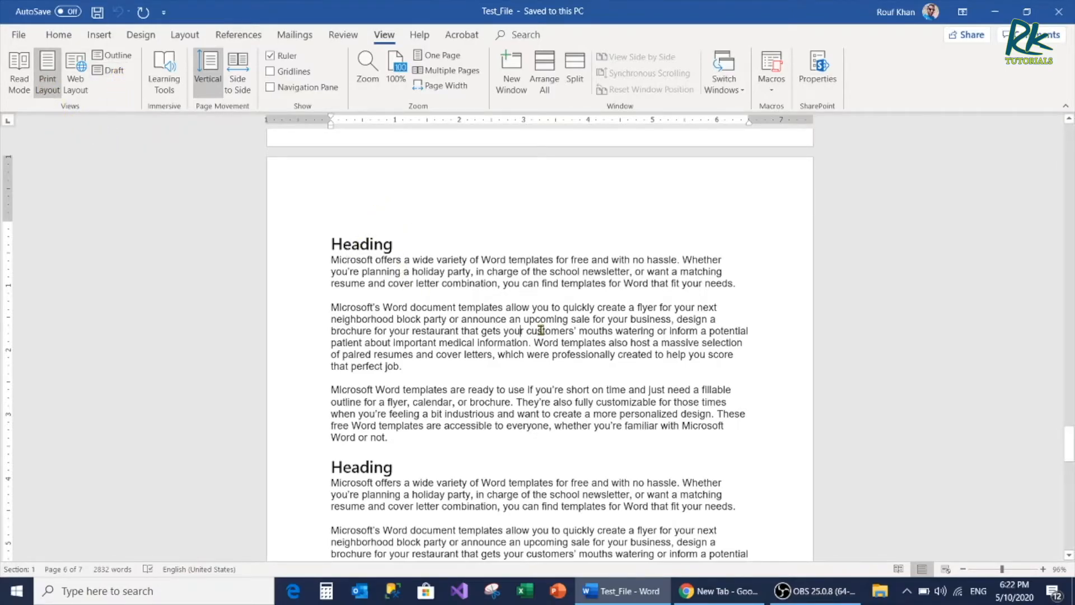
Look through the pages around page 6 in Print Layout
scroll(541, 330, down, 3)
scroll(541, 331, up, 2)
scroll(540, 330, up, 3)
scroll(541, 330, down, 4)
scroll(541, 330, down, 3)
scroll(541, 330, down, 5)
scroll(540, 330, up, 11)
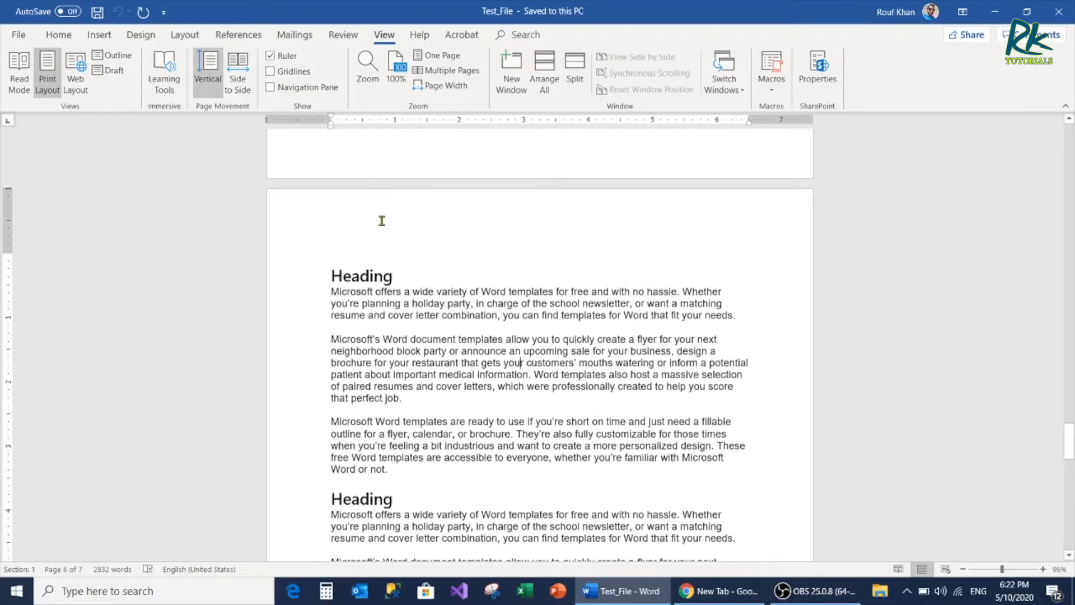
Open the header of page 6 for editing and return to the body text
double_click(382, 219)
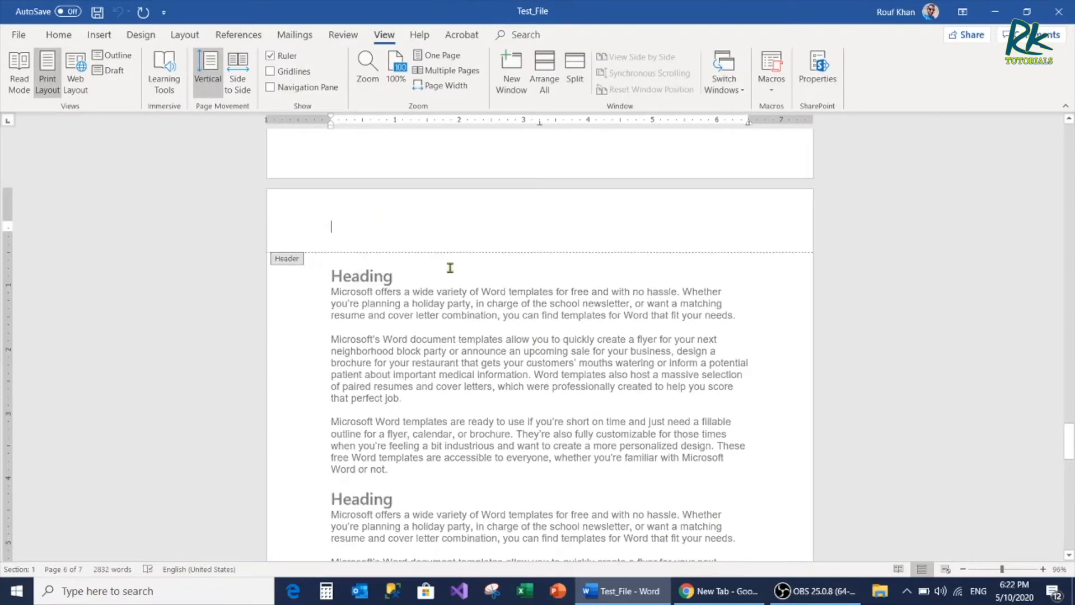
double_click(412, 292)
scroll(423, 293, down, 1)
scroll(423, 293, down, 9)
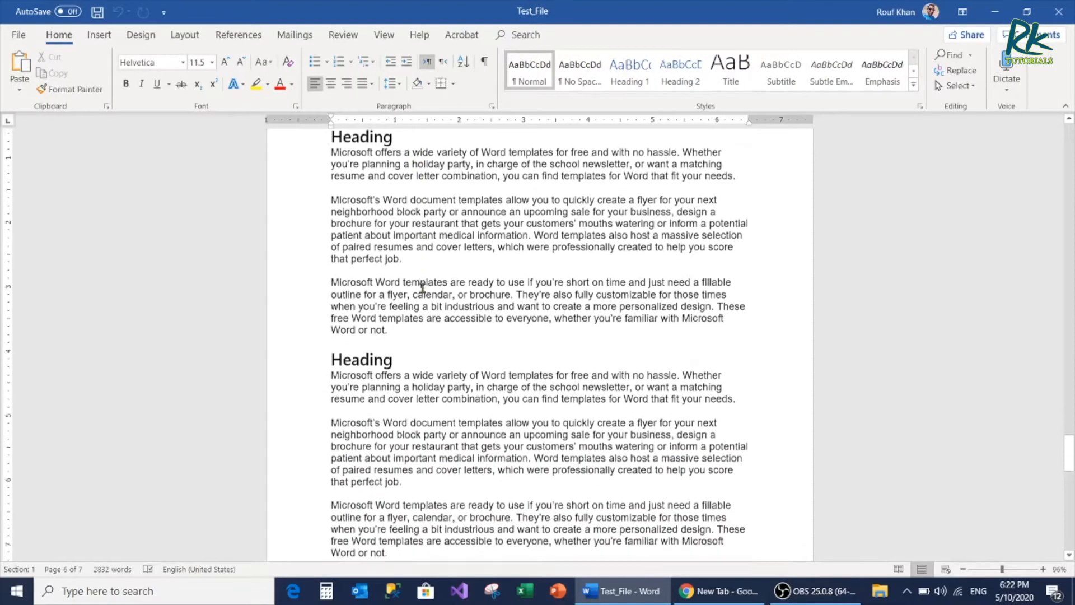
scroll(423, 289, down, 5)
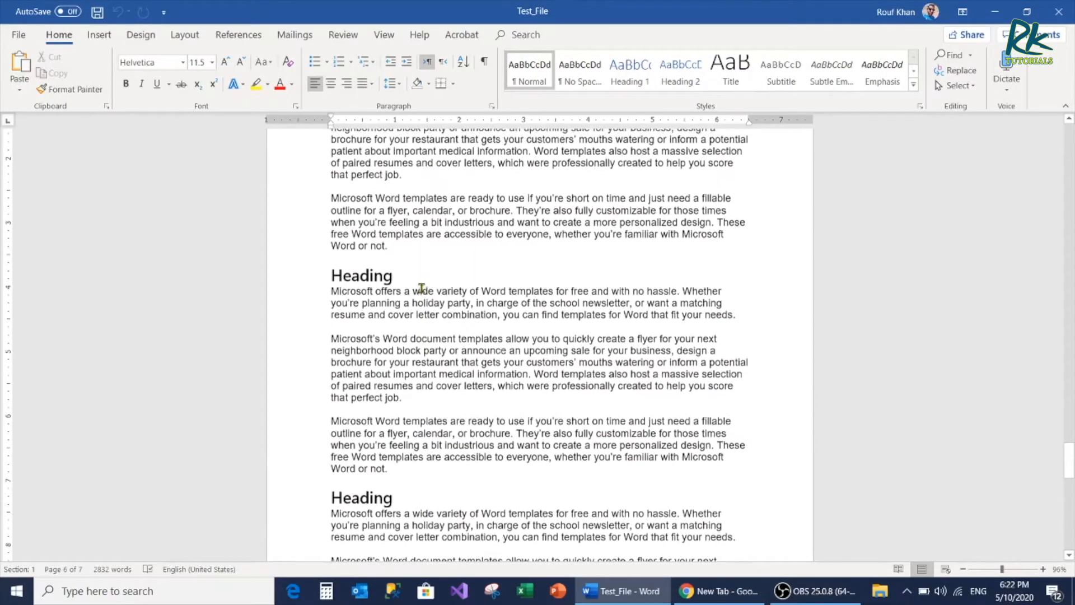
View the document in Read Mode, browse back and forth through its screens, and return to document editing
click(376, 36)
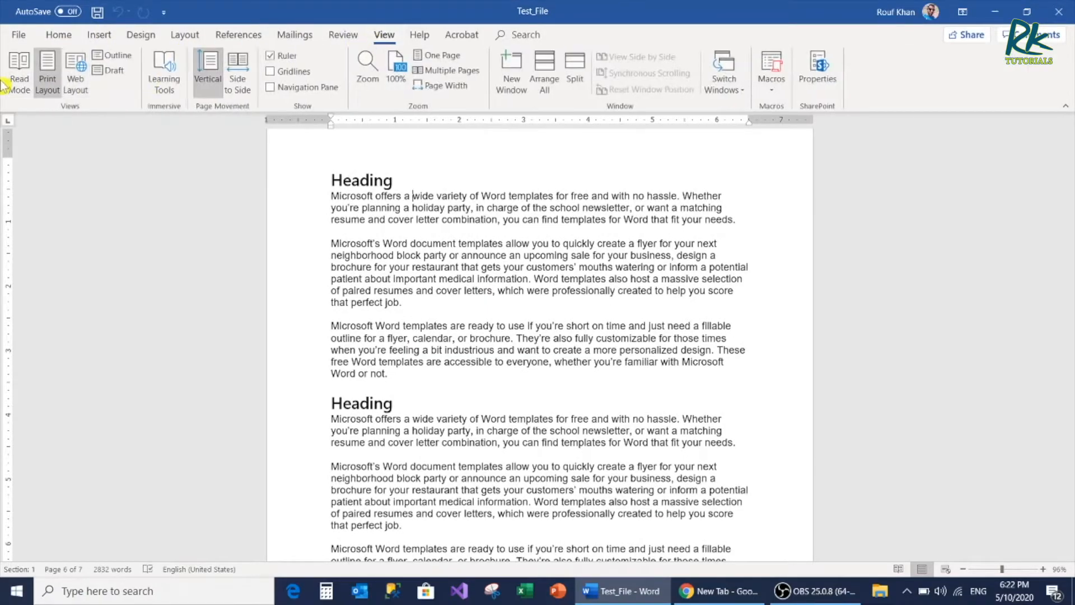
click(16, 73)
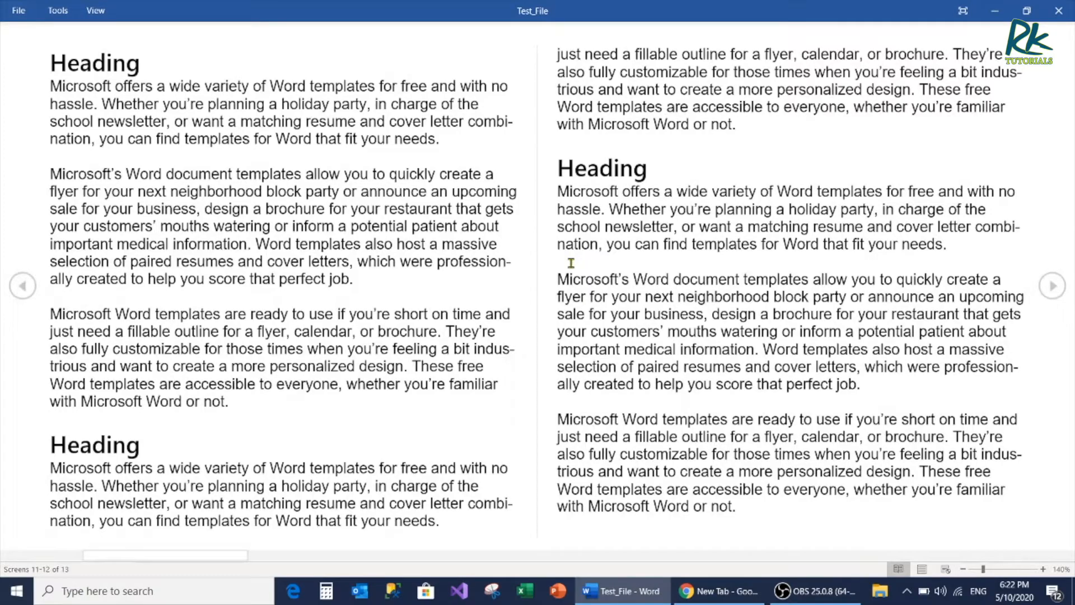
scroll(571, 263, down, 1)
scroll(571, 262, up, 1)
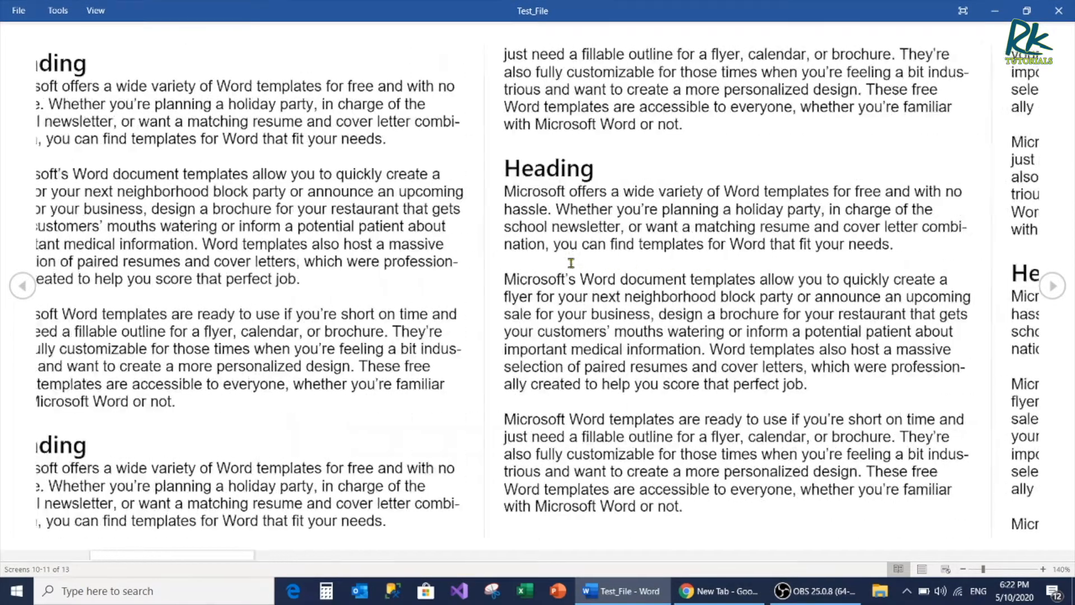
scroll(570, 262, up, 1)
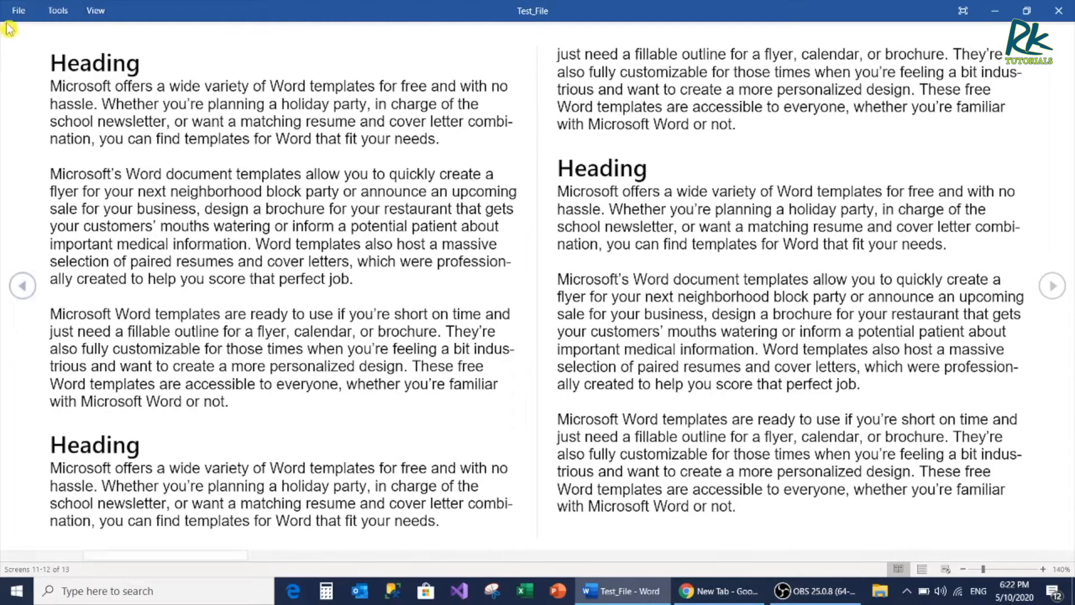
click(95, 10)
click(133, 53)
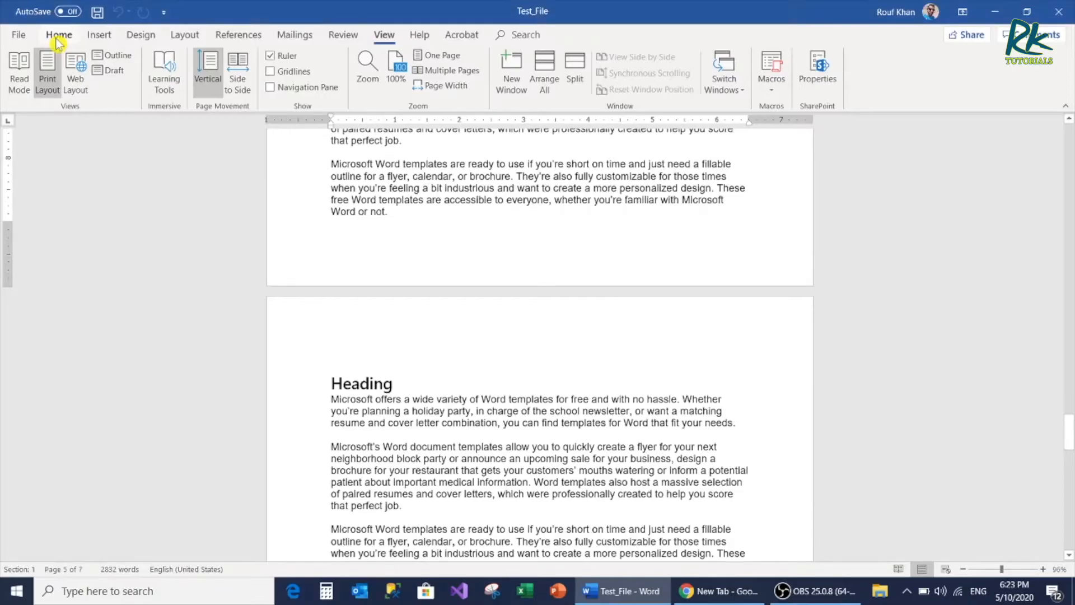
Switch the document to Web Layout and look through its text up towards the beginning
click(72, 89)
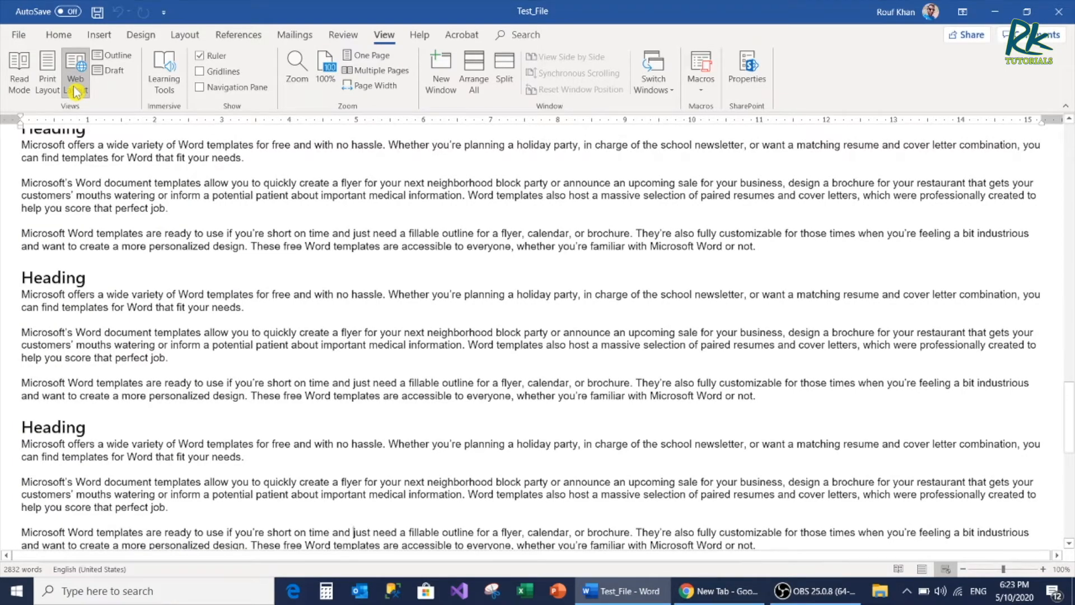
scroll(311, 307, up, 5)
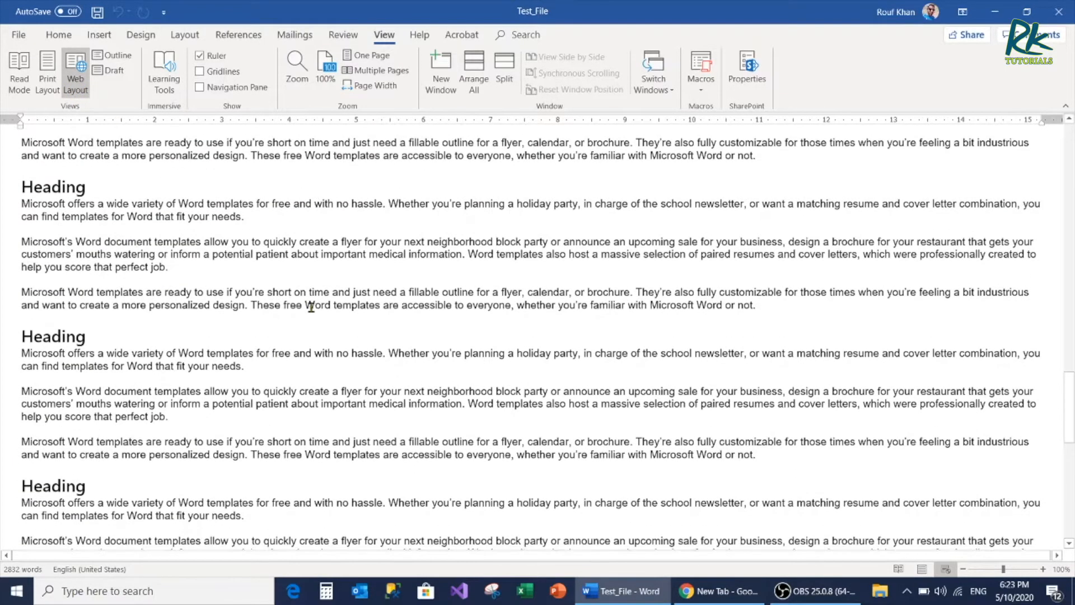
scroll(311, 308, down, 7)
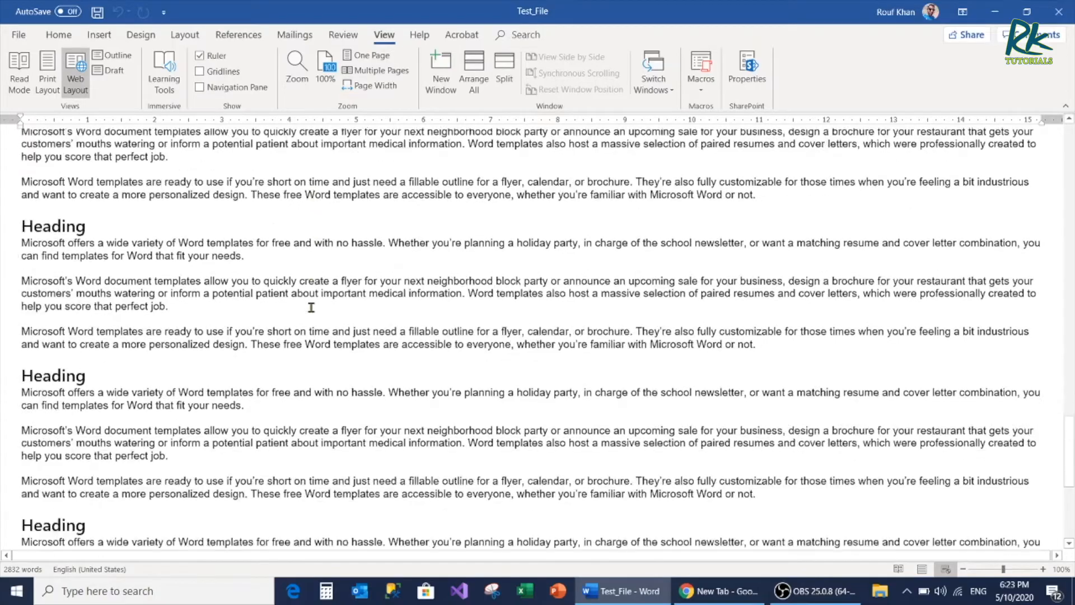
scroll(311, 307, up, 10)
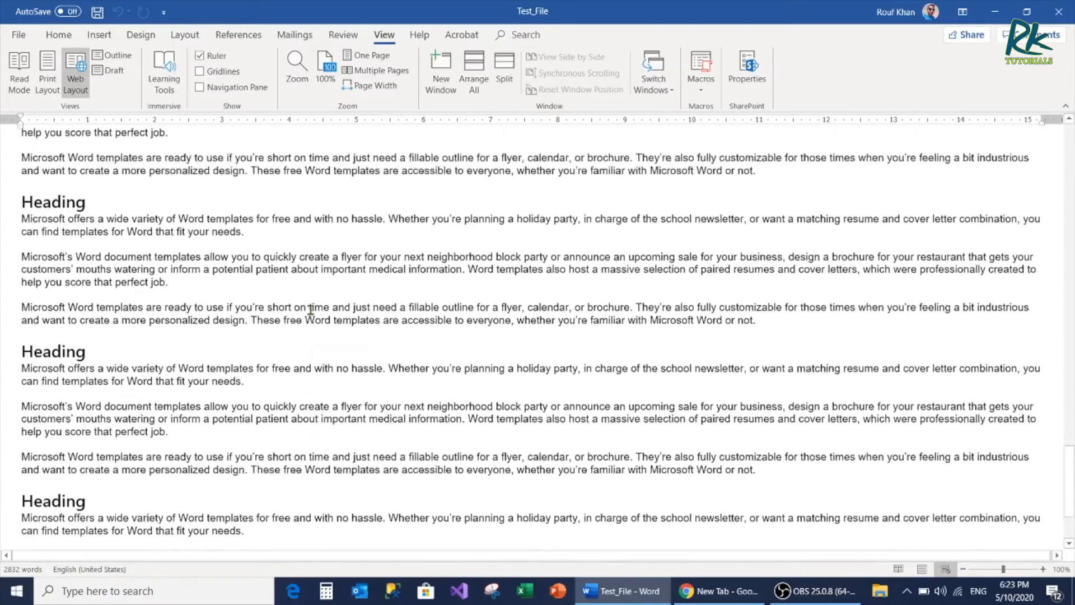
scroll(311, 309, up, 10)
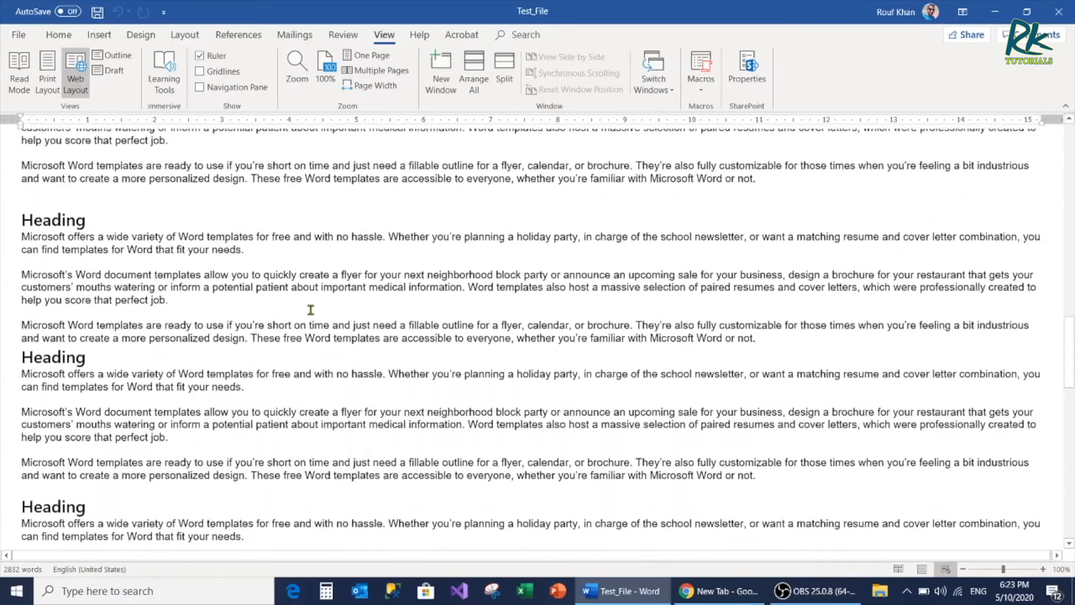
drag(1068, 317, 1069, 196)
scroll(155, 280, up, 3)
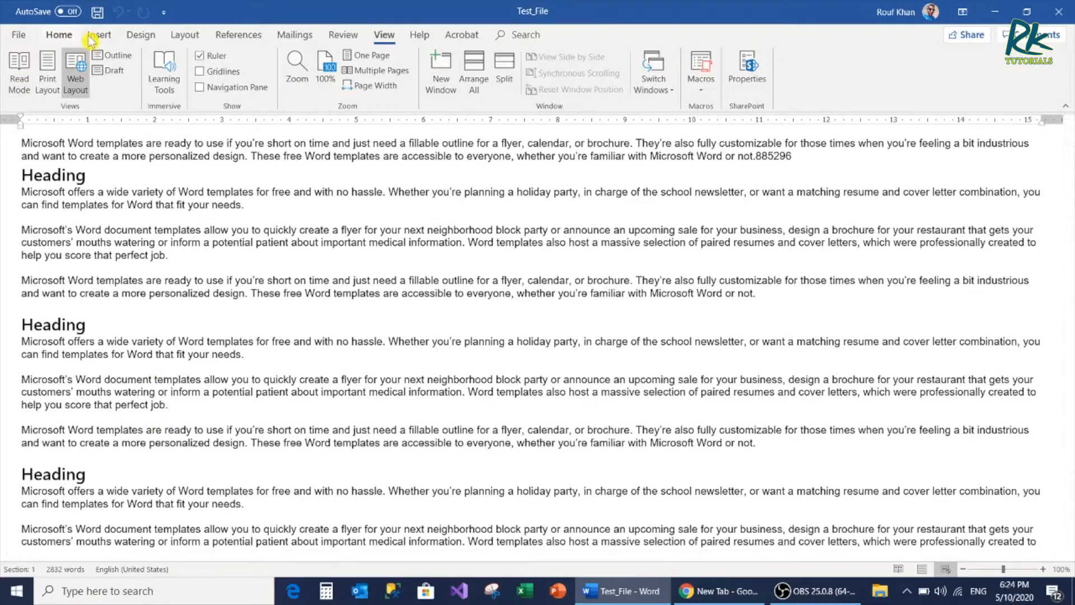
Show the document in Outline view, look down through its headings and body text, and close the outline
click(112, 56)
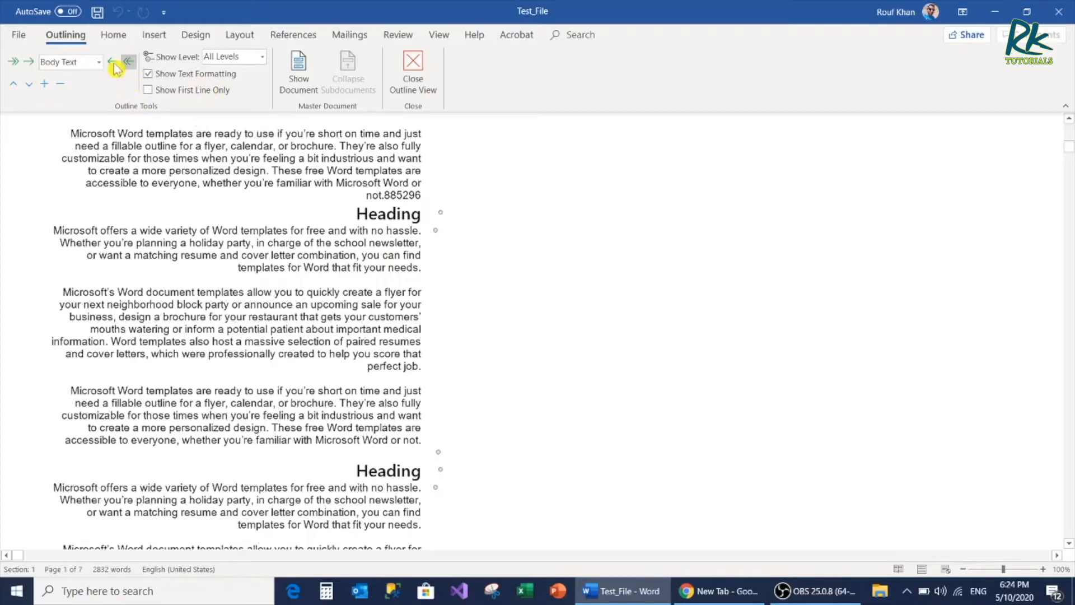
scroll(323, 335, down, 4)
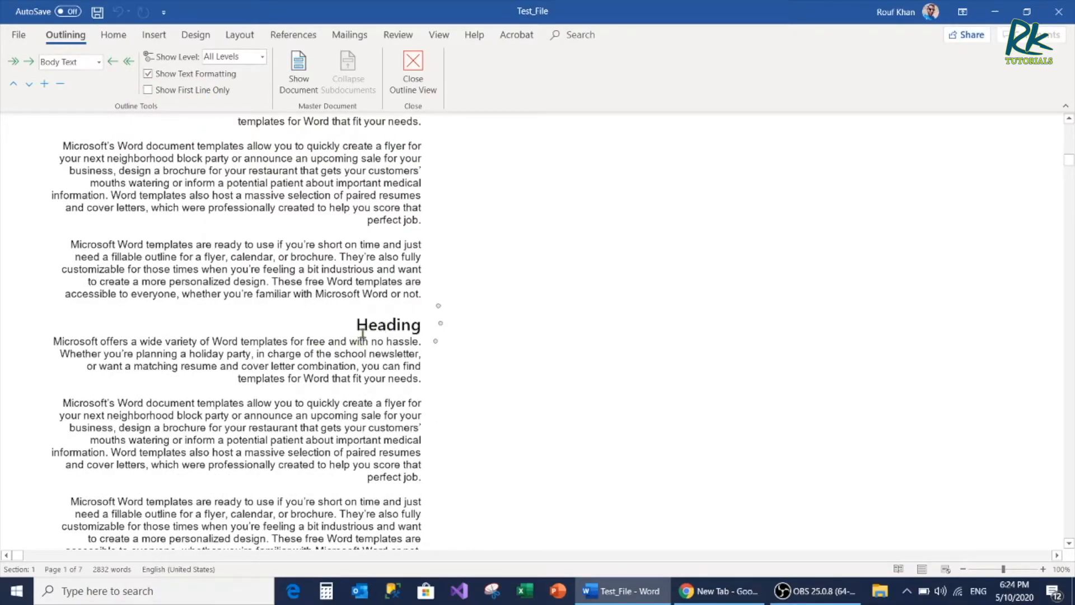
scroll(301, 342, down, 15)
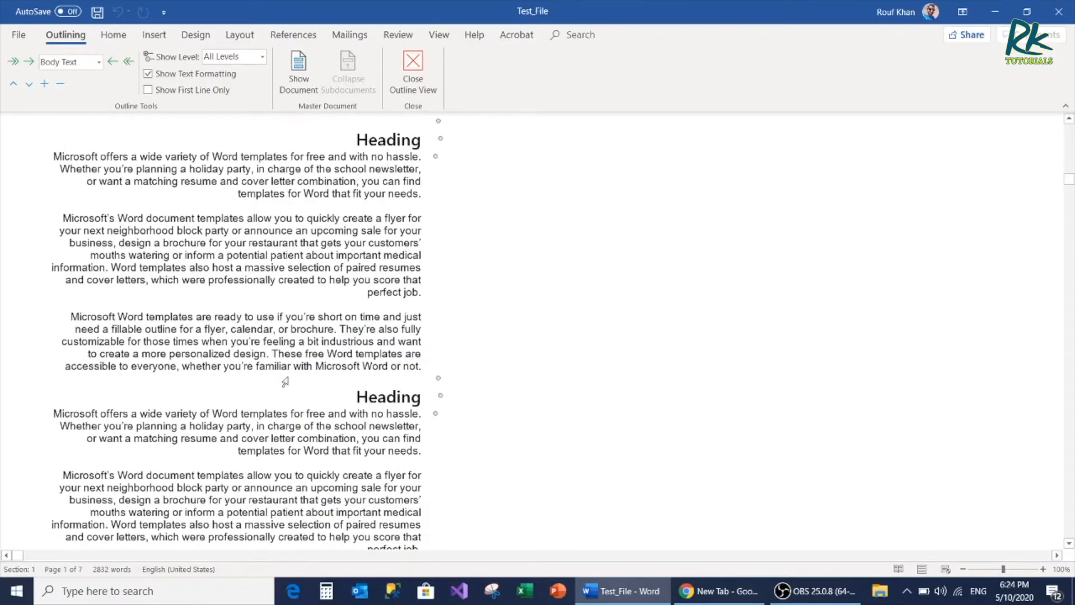
scroll(288, 373, down, 1)
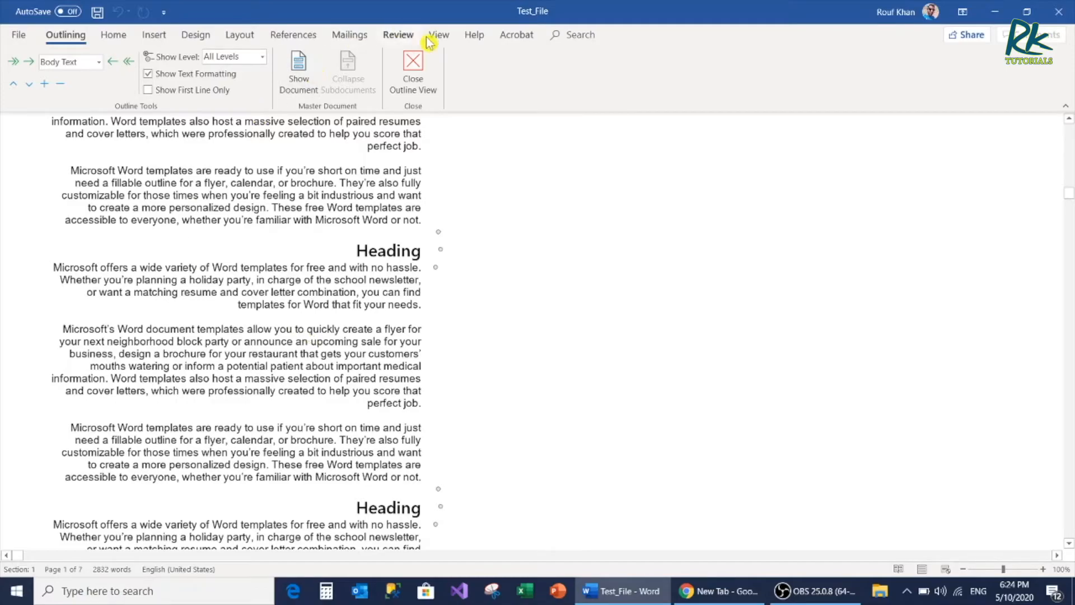
click(412, 73)
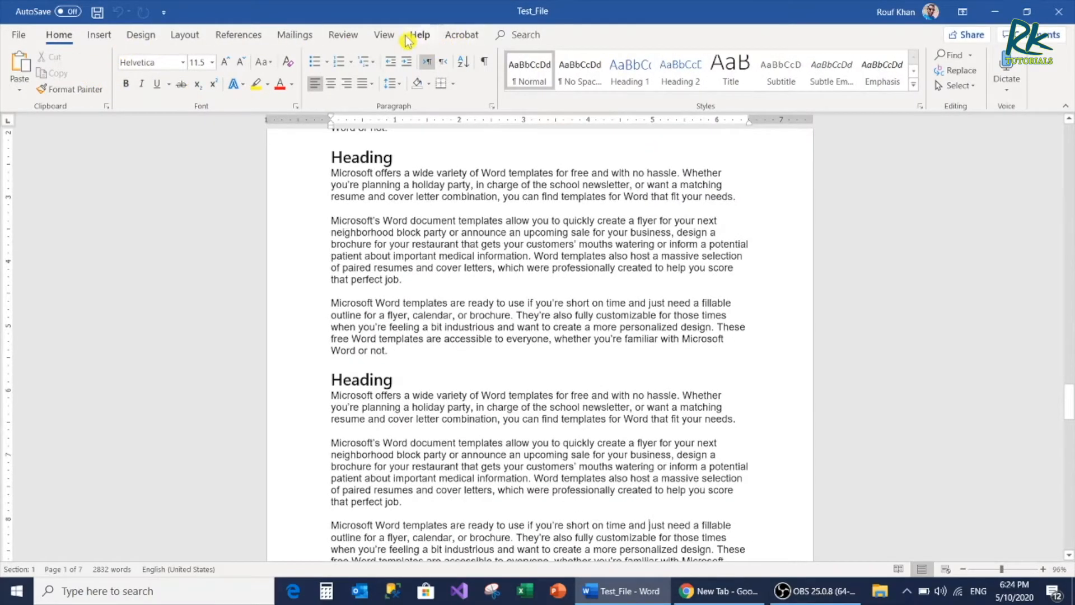
Switch the document to Draft view and look through the text and page breaks around pages 4 and 5
click(384, 35)
click(109, 82)
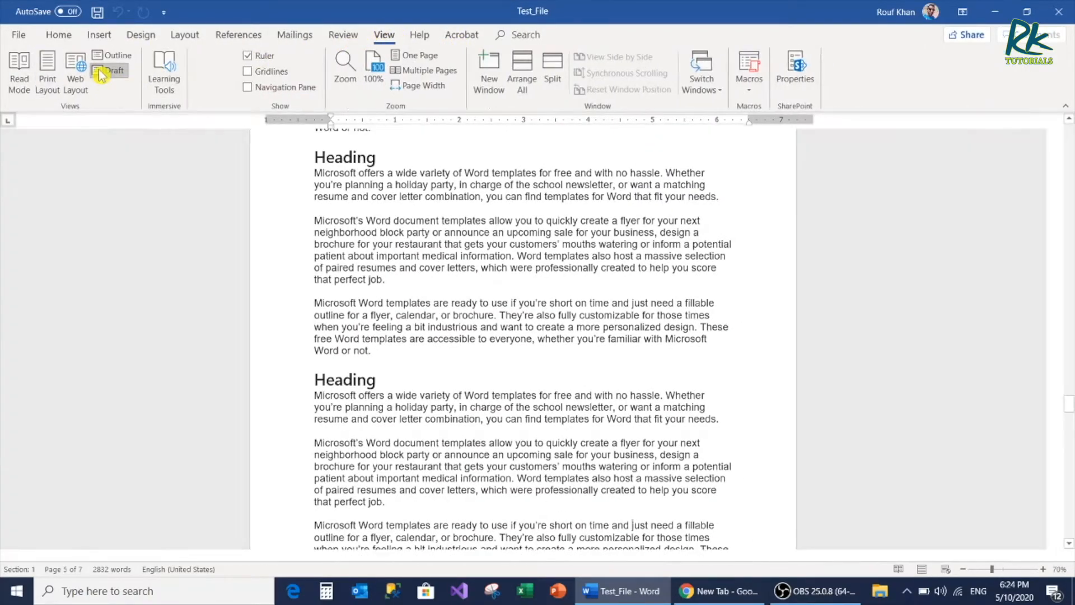
scroll(51, 182, up, 3)
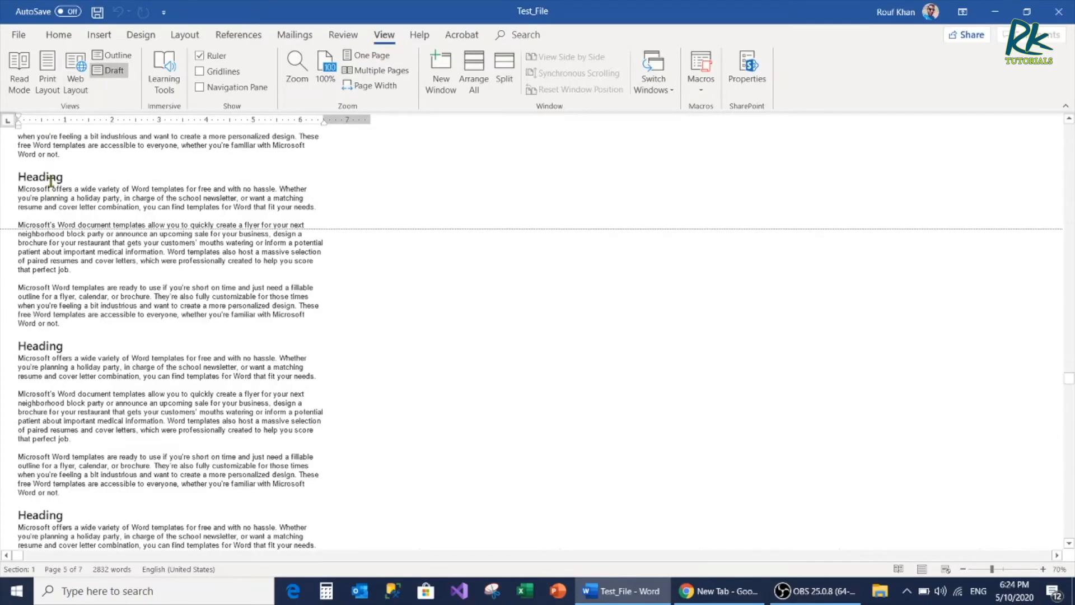
scroll(51, 182, up, 8)
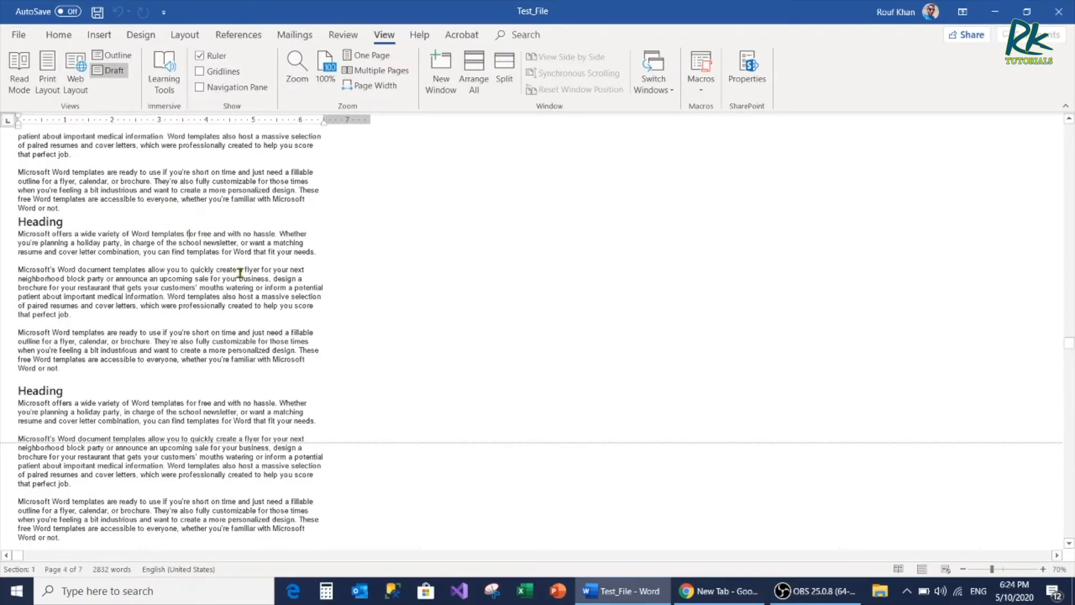
scroll(197, 240, down, 10)
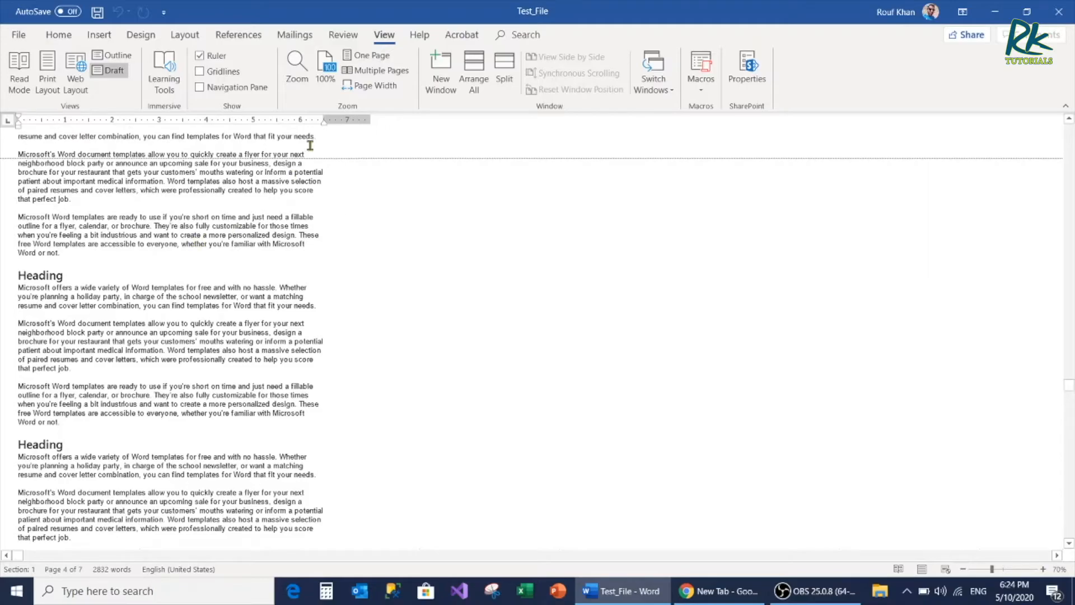
scroll(259, 296, down, 3)
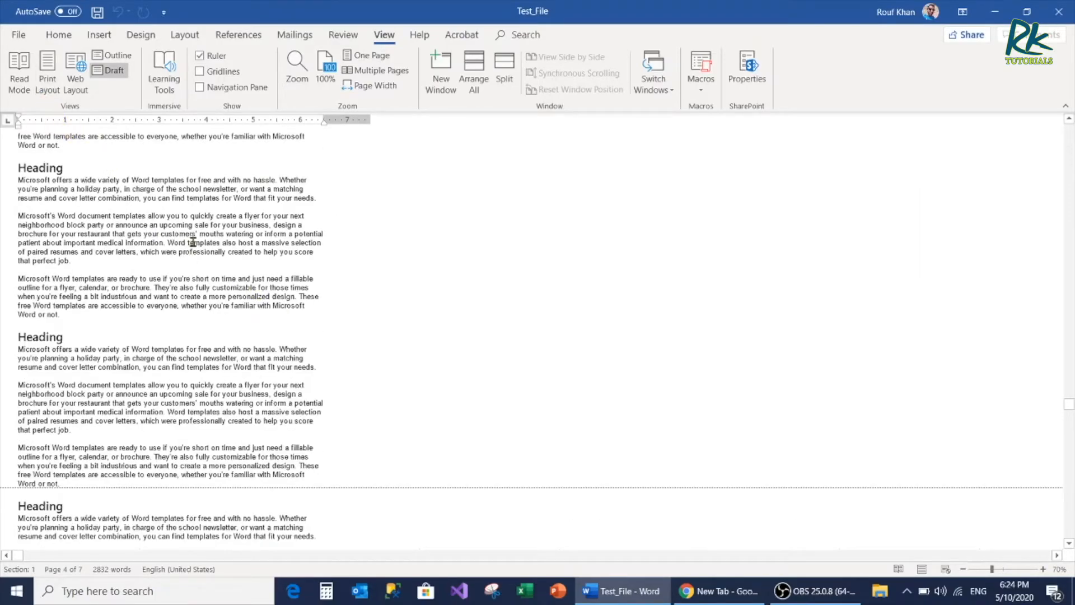
Switch the document back to Print Layout and go up to page 3
click(47, 87)
scroll(542, 297, up, 2)
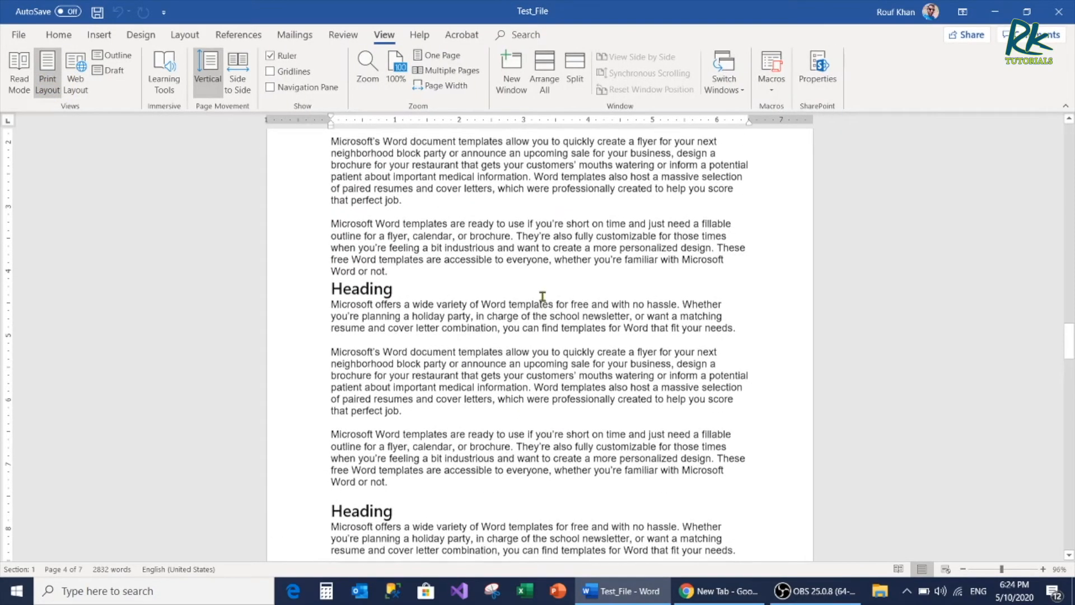
scroll(542, 297, up, 15)
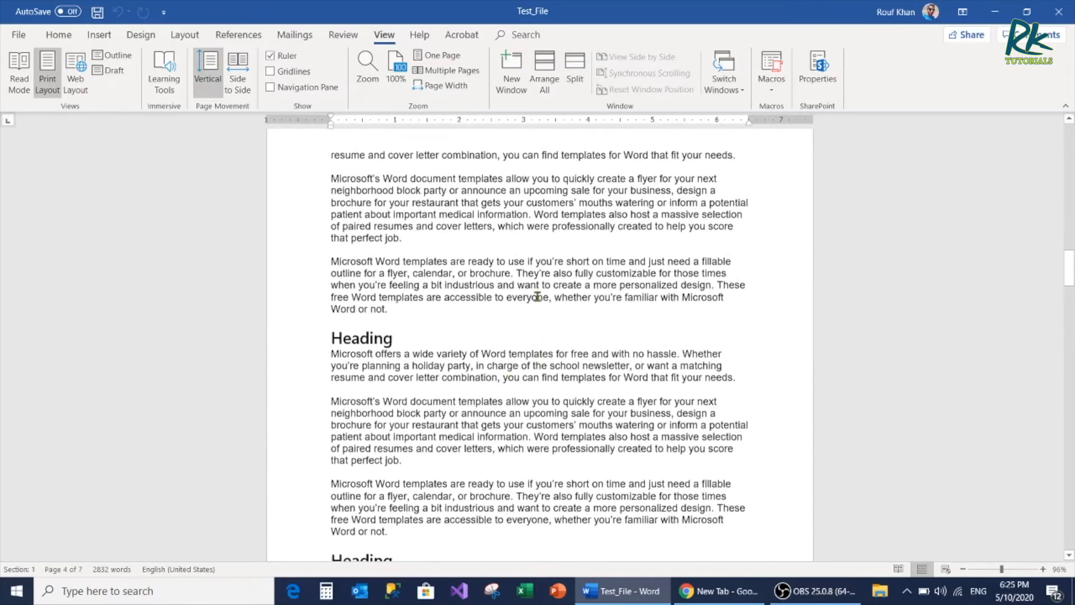
scroll(537, 296, up, 1)
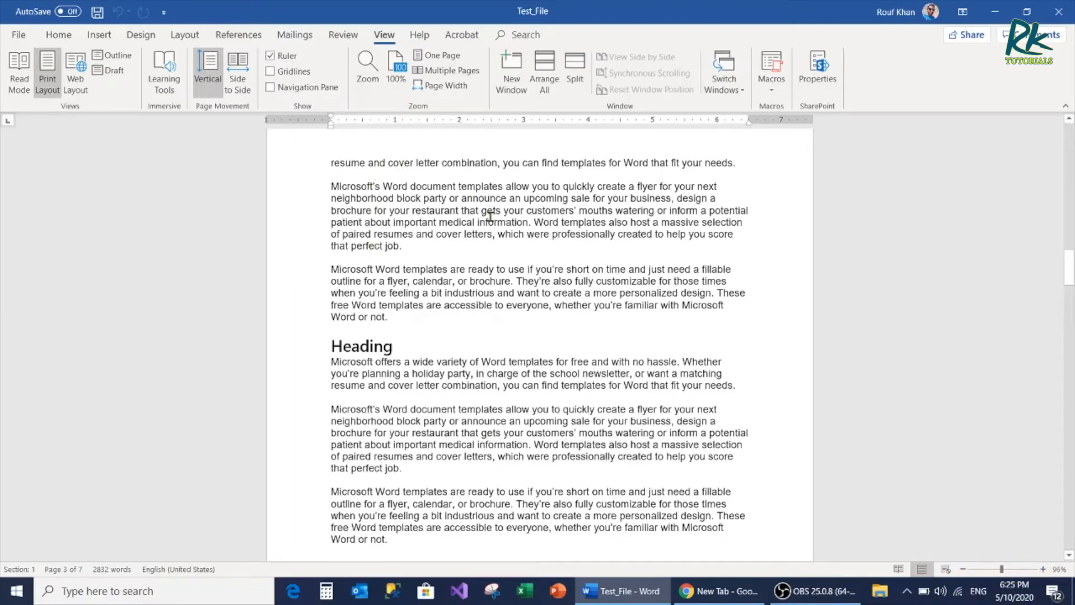
Set the document zoom to 75% through the Zoom settings
click(370, 78)
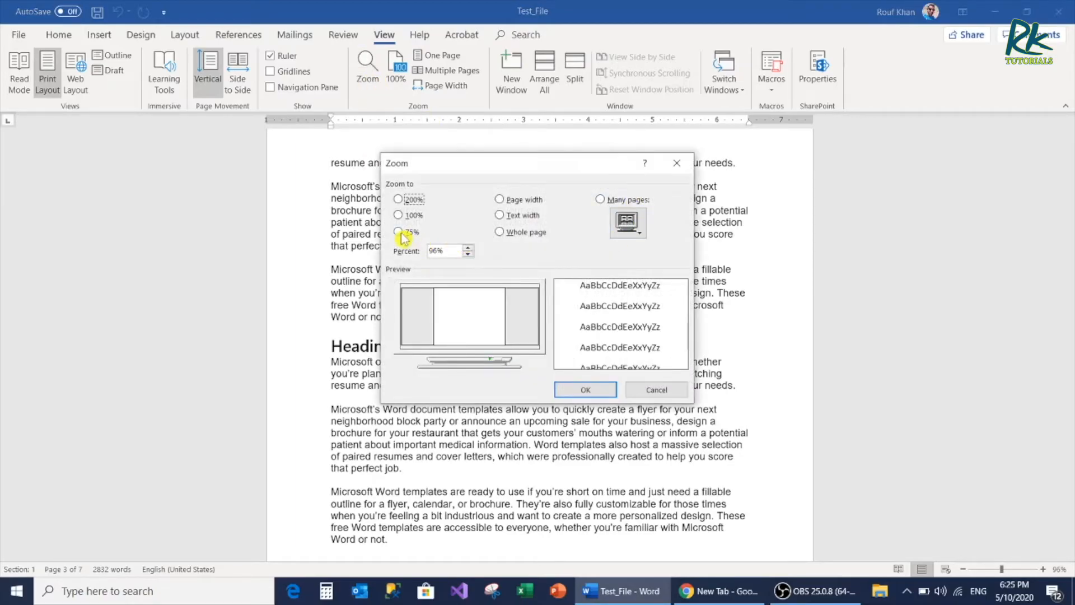
click(409, 215)
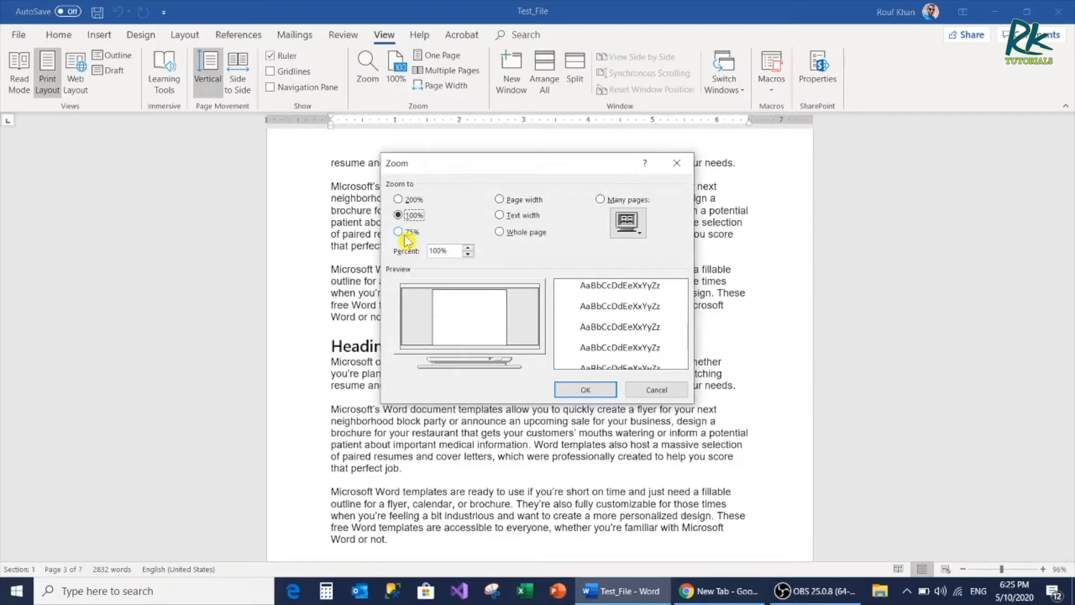
click(405, 235)
click(467, 248)
click(468, 255)
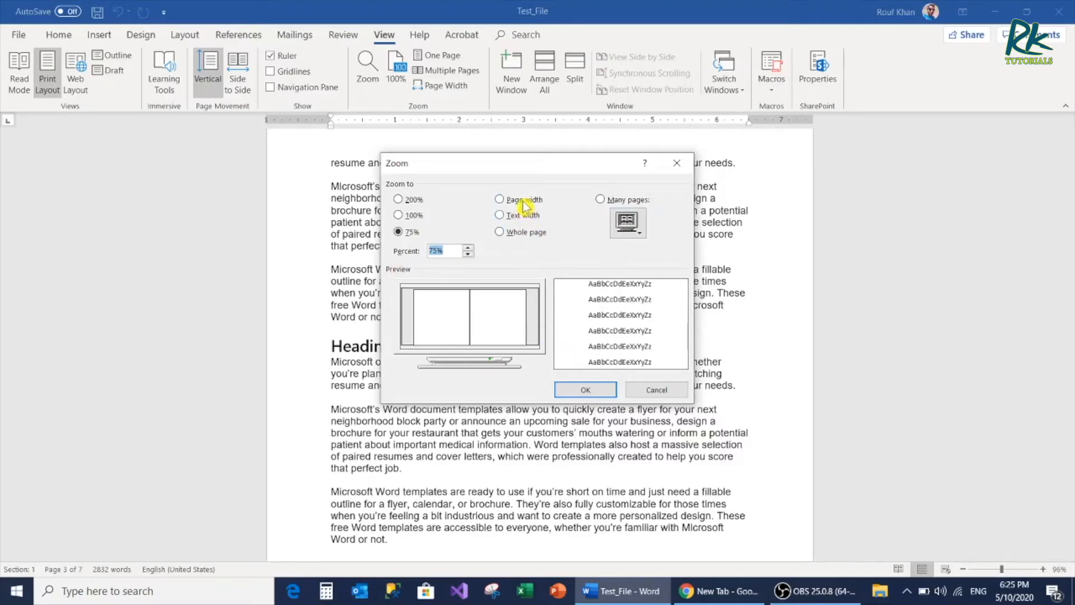
click(585, 387)
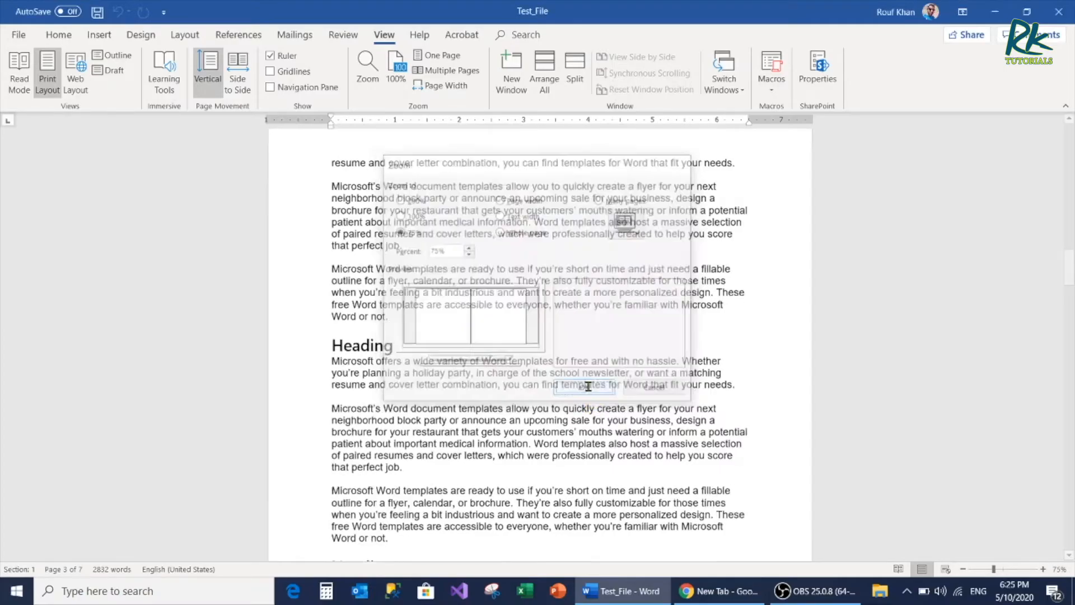
Increase the document zoom to 122% and move down through page 4
click(1005, 569)
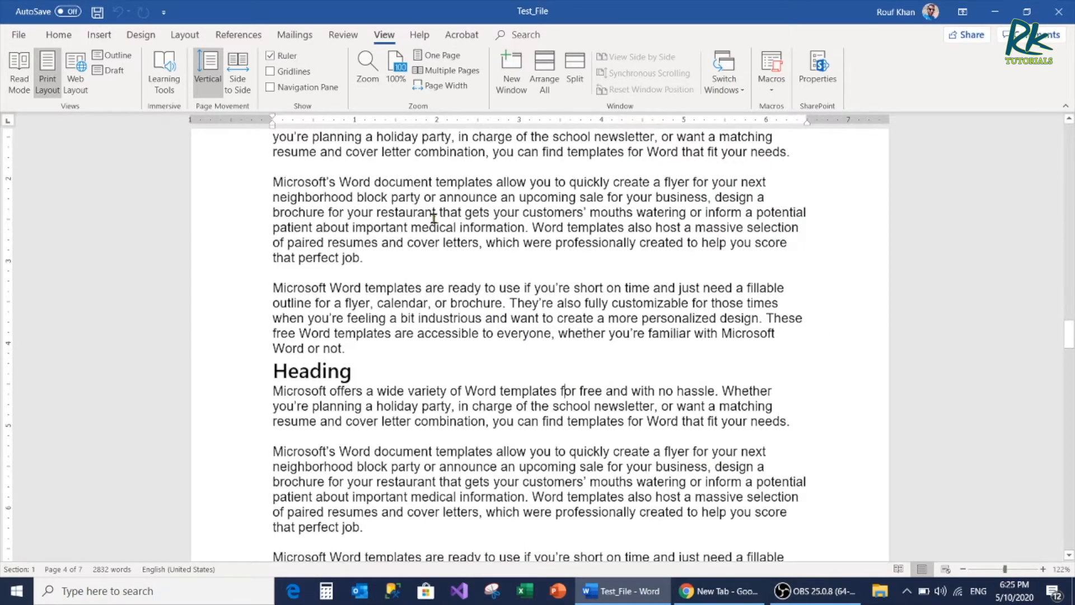
scroll(413, 240, down, 3)
Show the paragraph marks and other hidden formatting symbols, turning them off and on again to compare the text
click(59, 36)
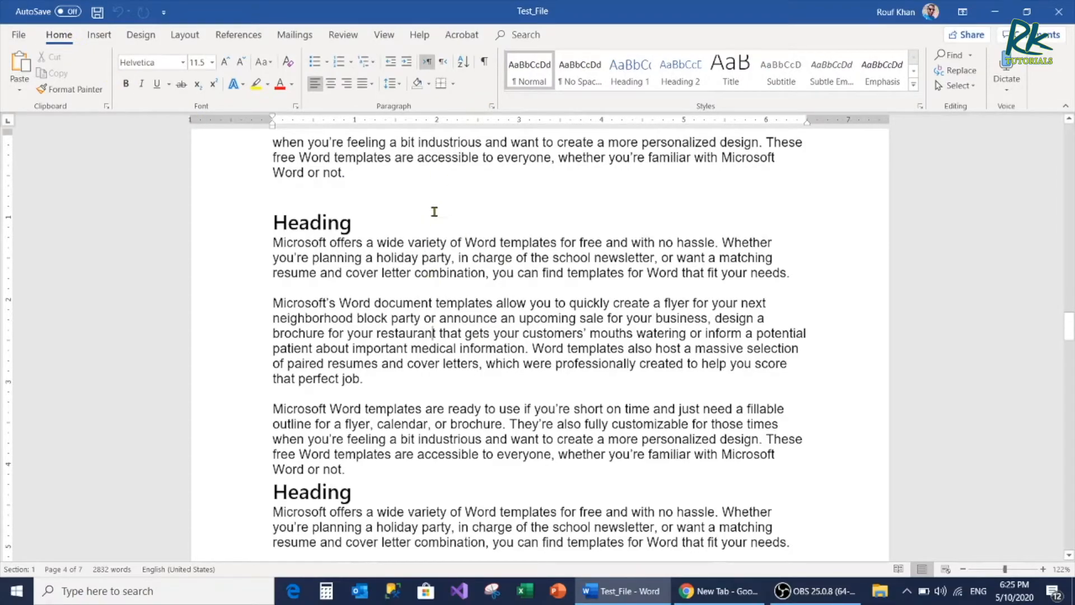
click(485, 66)
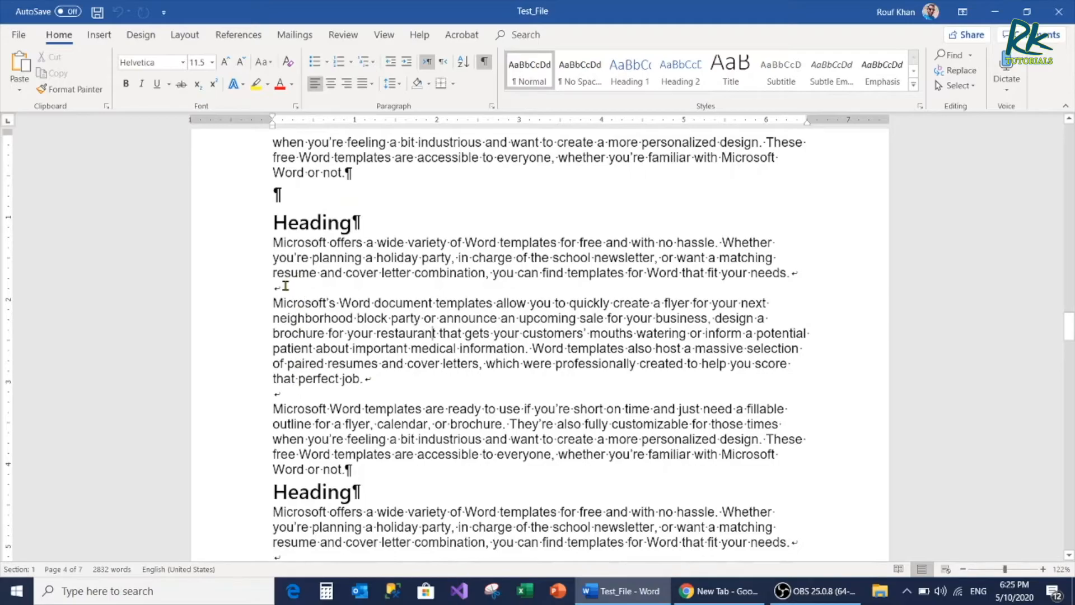
click(485, 63)
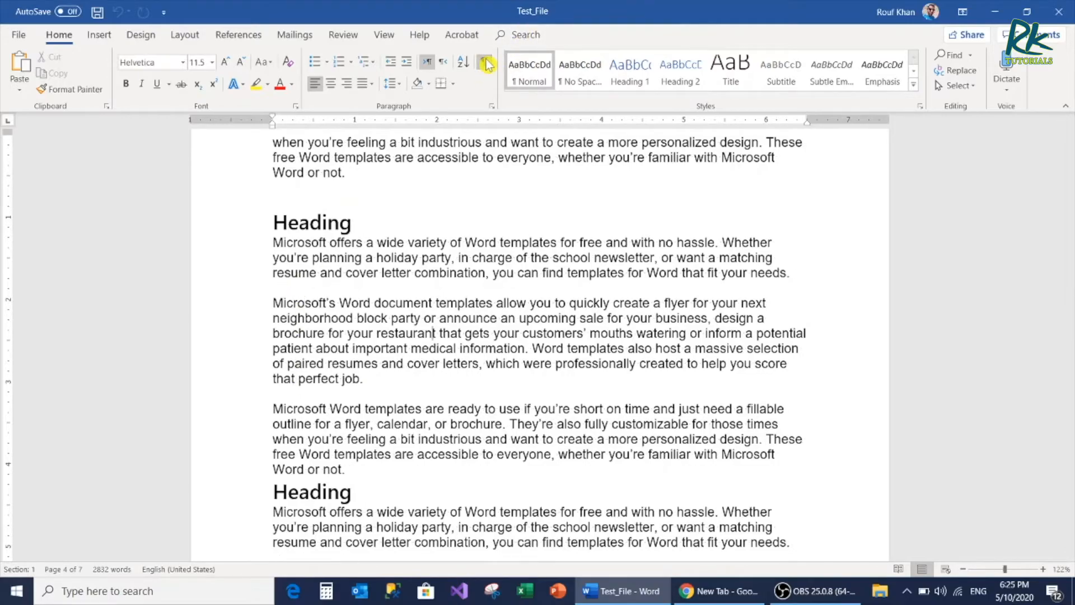
click(484, 62)
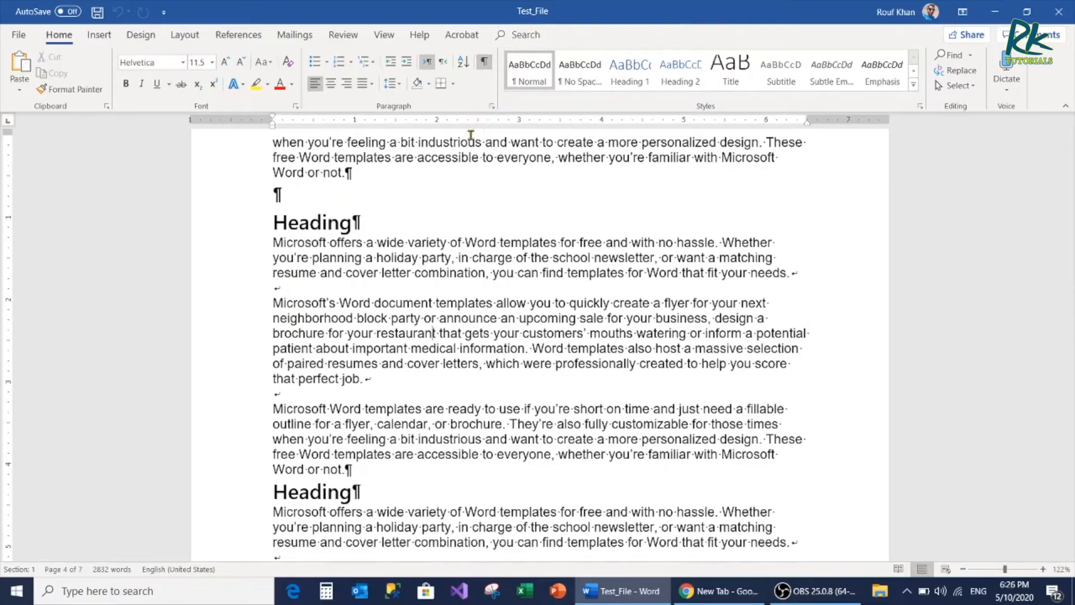
Examine the paragraph marks, line breaks and space dots down to page 5 and back up to page 3
scroll(409, 347, down, 5)
scroll(409, 347, down, 3)
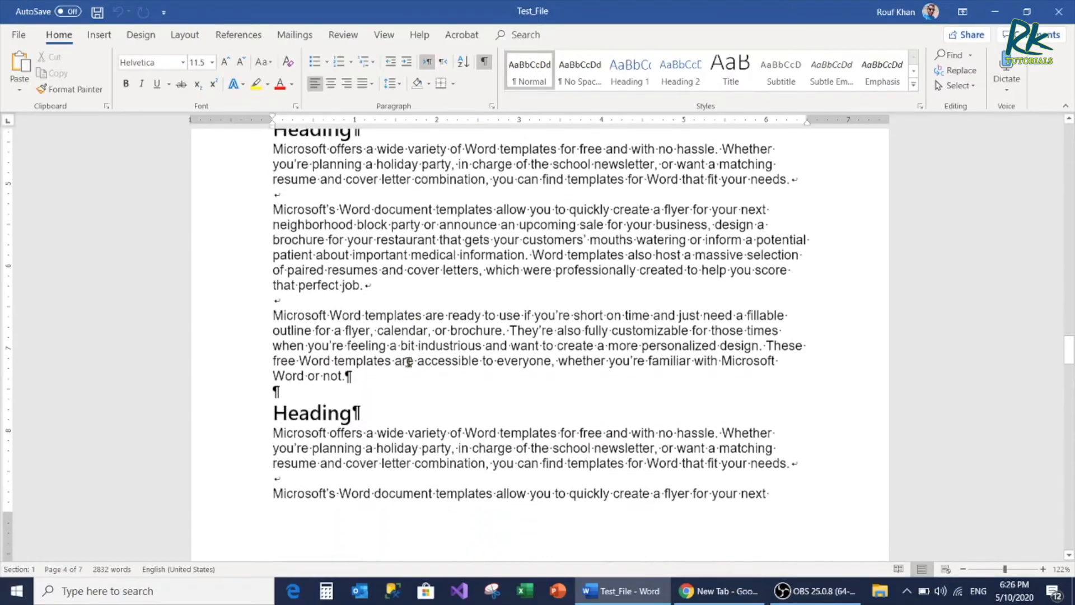
scroll(359, 413, down, 8)
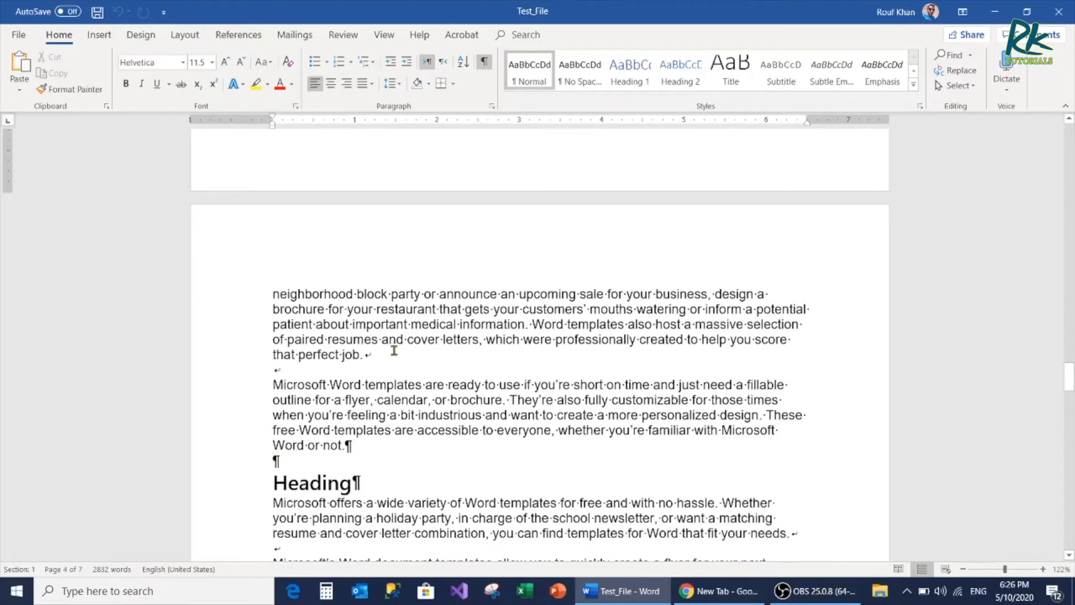
scroll(364, 364, down, 3)
scroll(421, 403, down, 2)
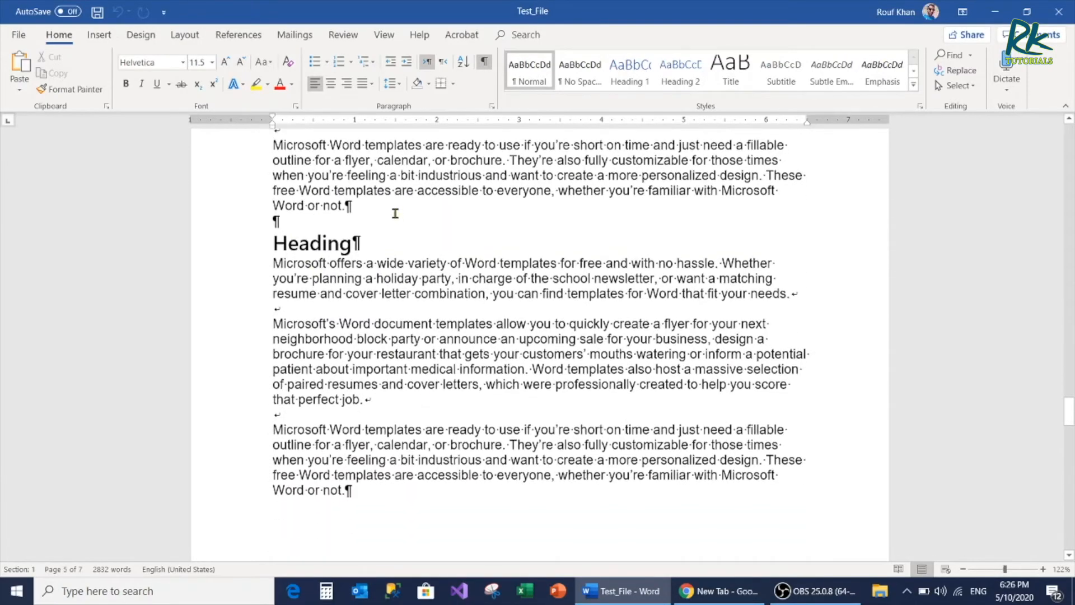
scroll(403, 302, down, 1)
scroll(443, 306, up, 12)
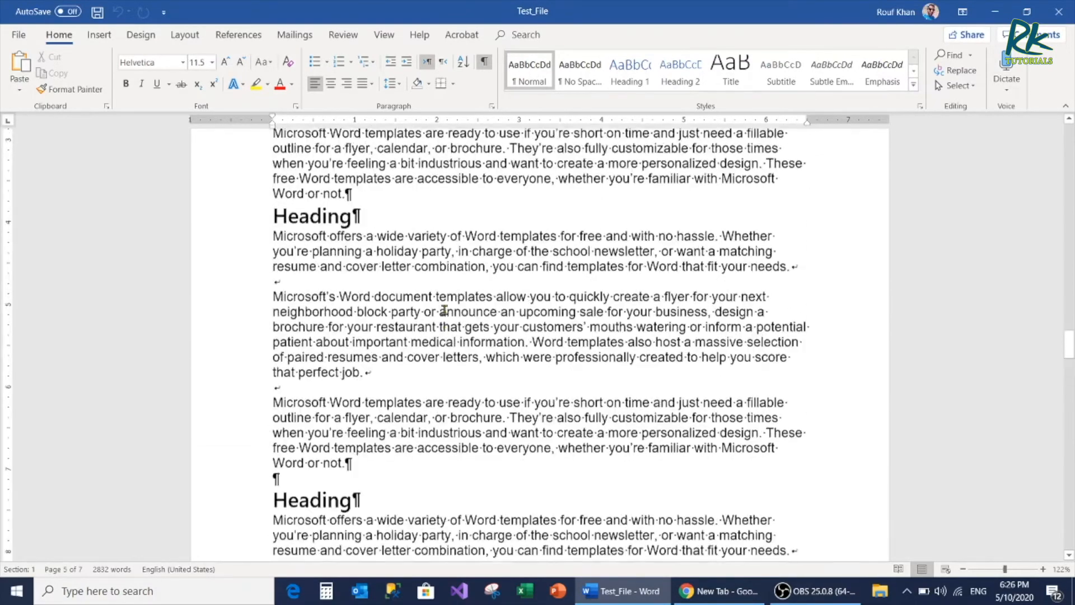
scroll(444, 310, up, 1)
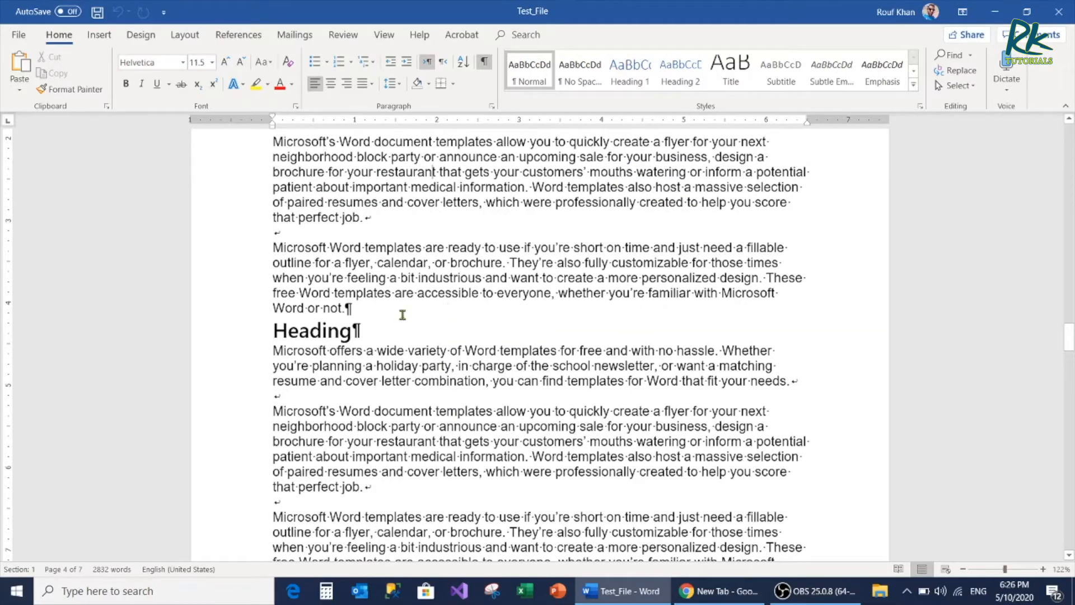
scroll(423, 322, up, 4)
scroll(423, 323, up, 7)
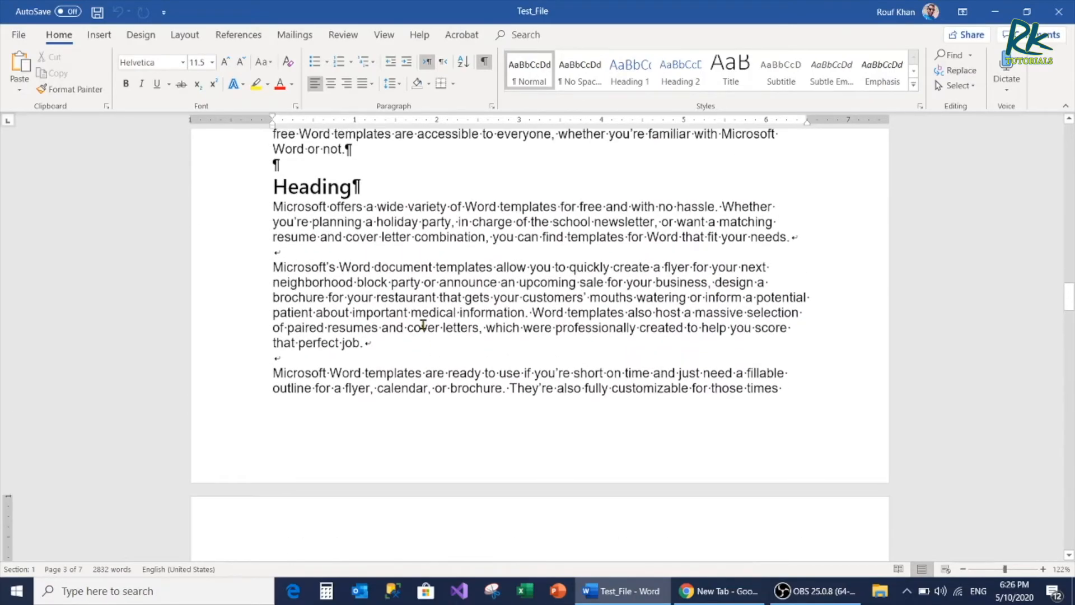
Hide the paragraph marks and other formatting symbols in the document
scroll(423, 324, up, 1)
click(484, 62)
scroll(394, 304, up, 7)
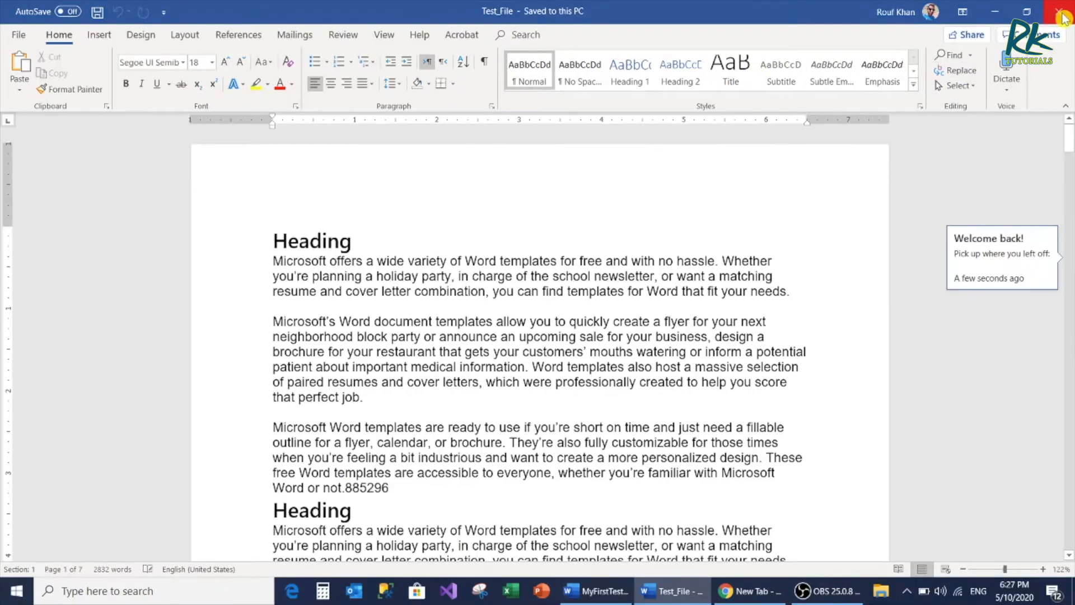
Close the windows of both open documents, Test_File and MyFirstTestFileV2, to exit Word
click(1063, 16)
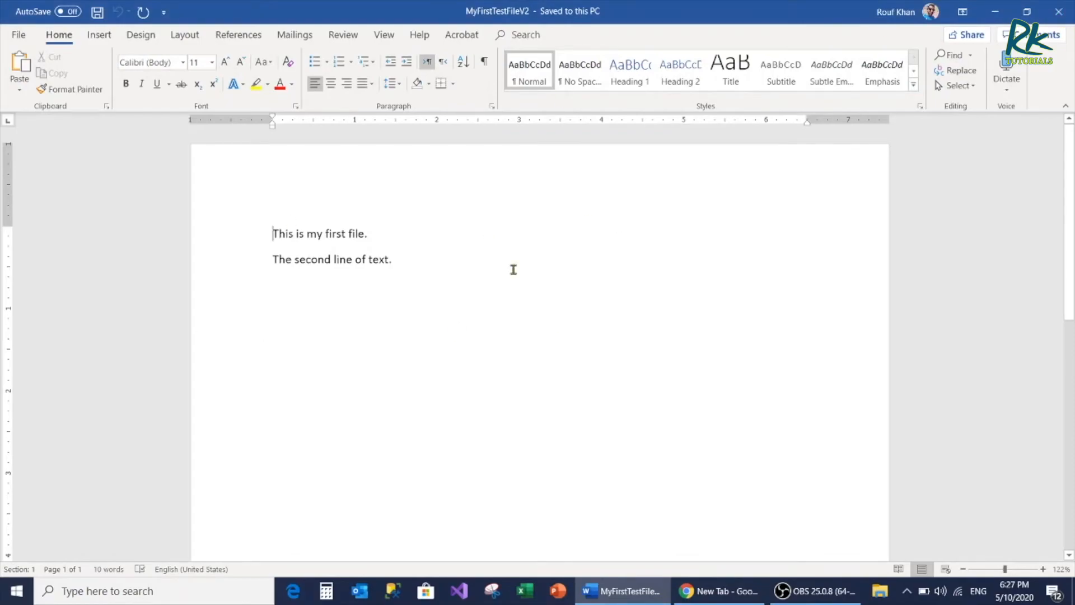
click(1060, 16)
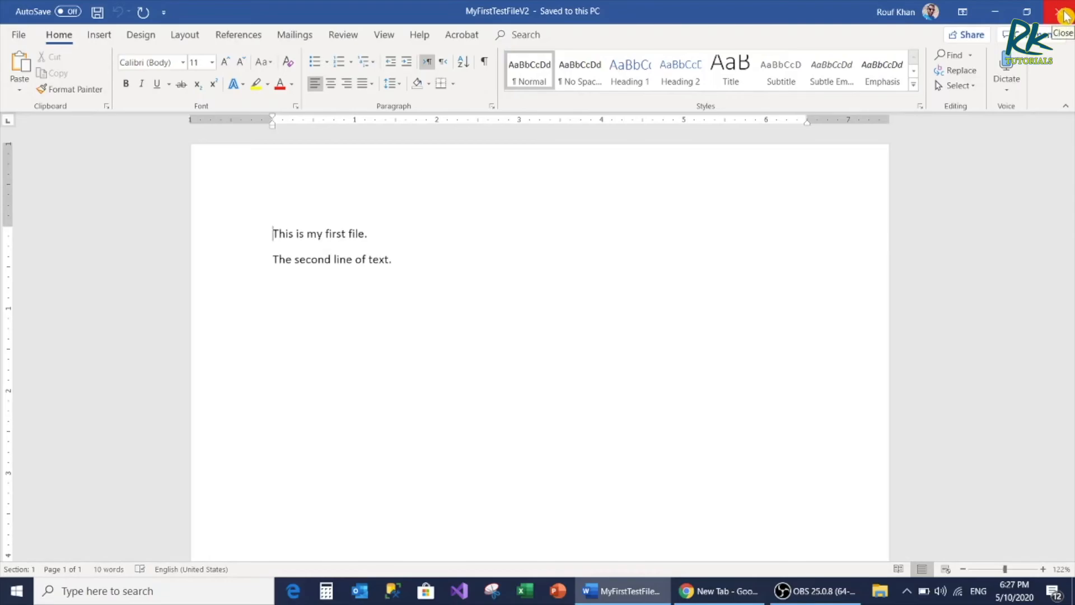
click(1063, 16)
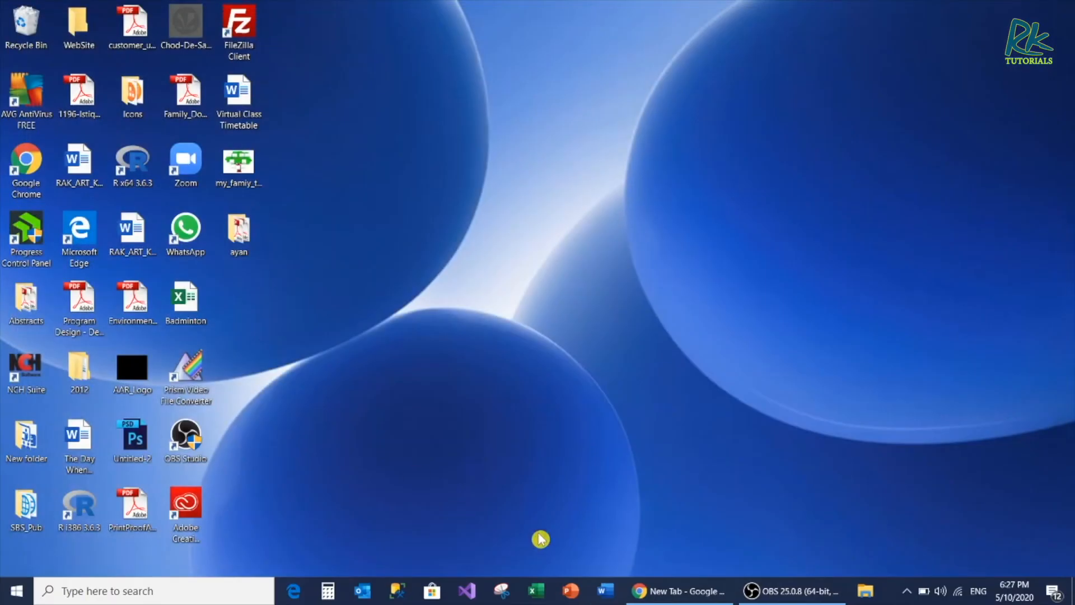
Start Word, open Test_File, and close only the document without exiting the program
click(606, 589)
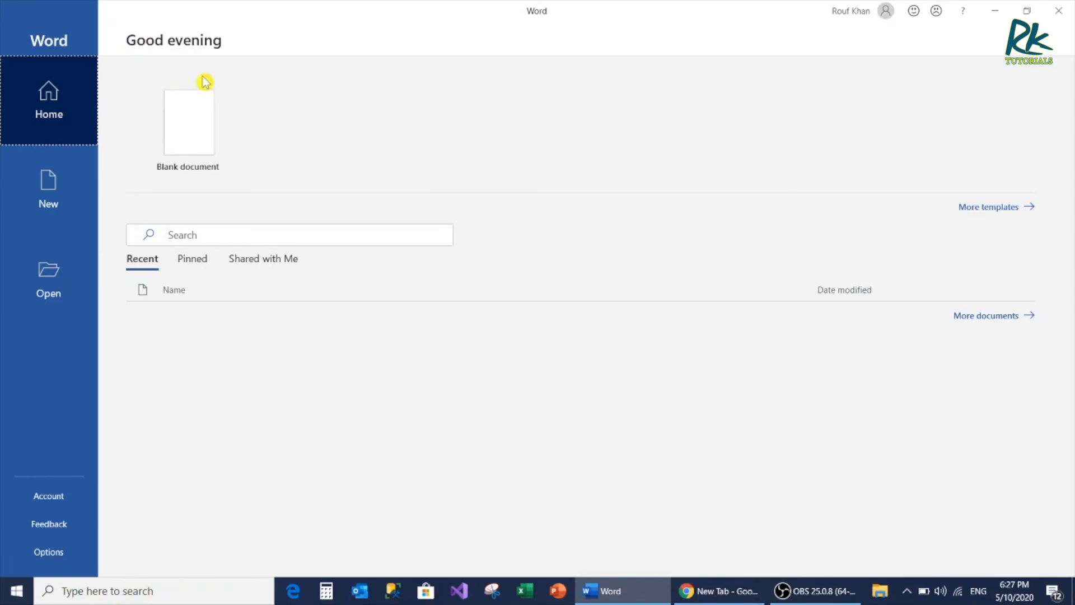
click(215, 321)
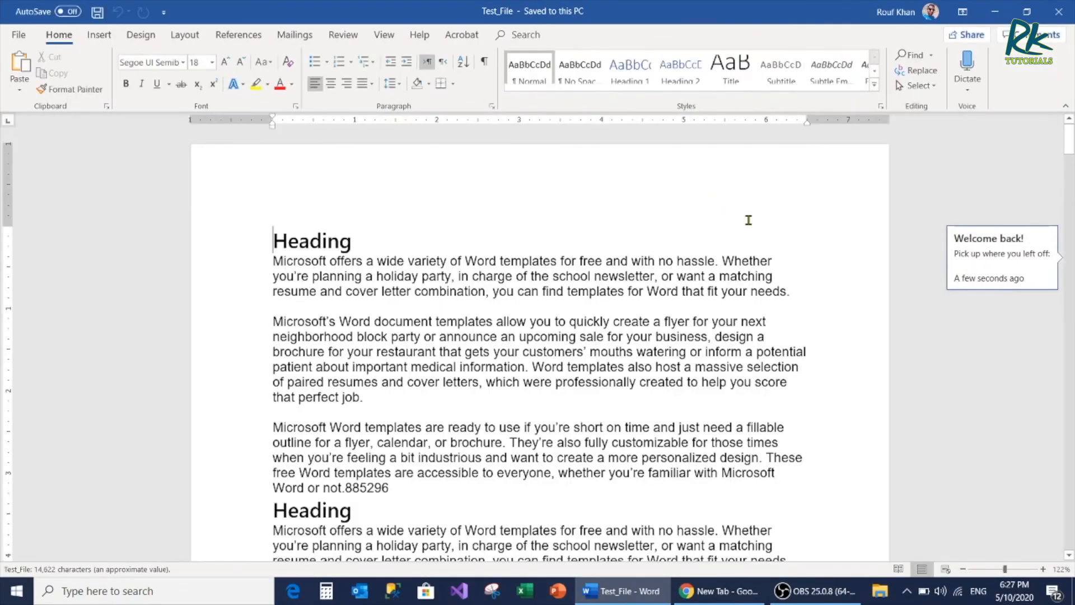
click(20, 39)
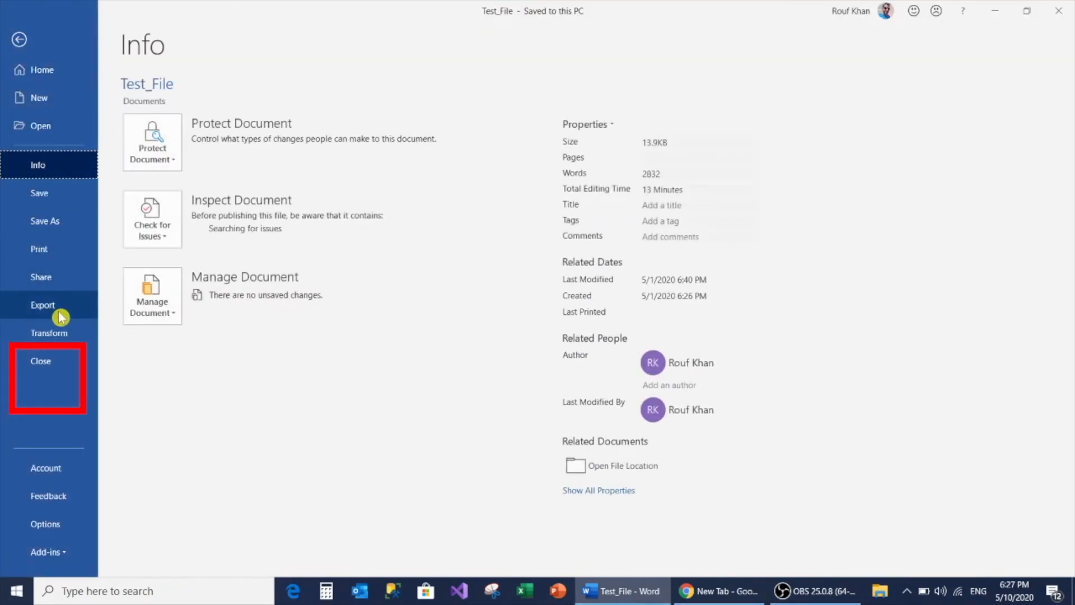
click(36, 364)
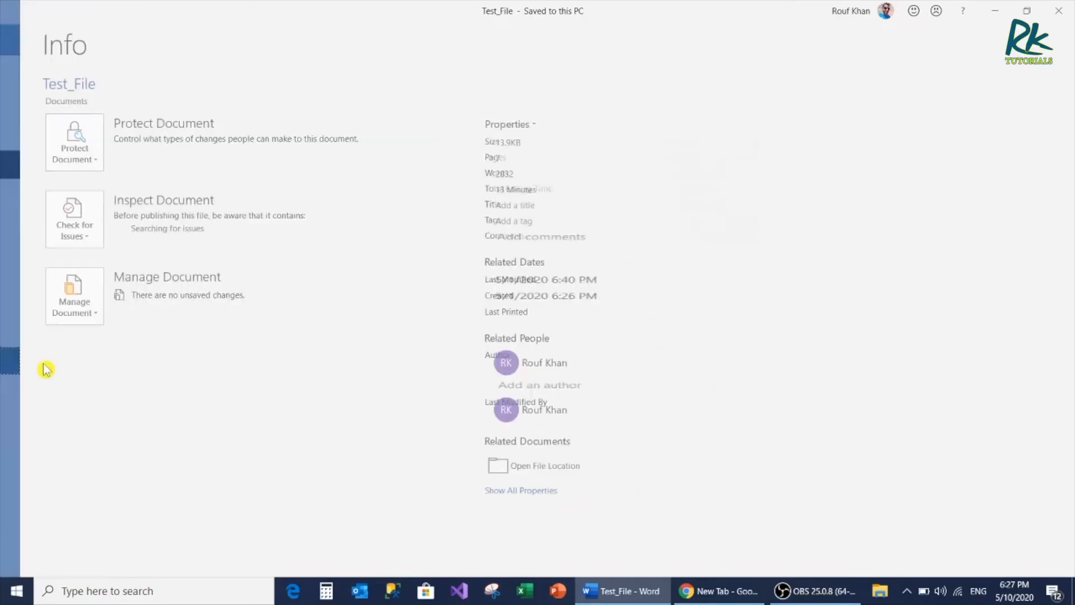